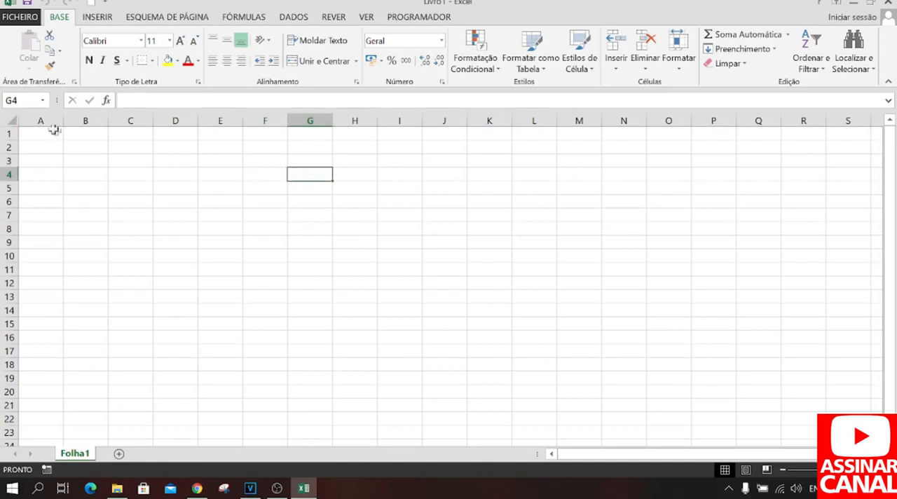
# Fill every cell of the worksheet with the standard light blue colour.
pyautogui.click(11, 118)
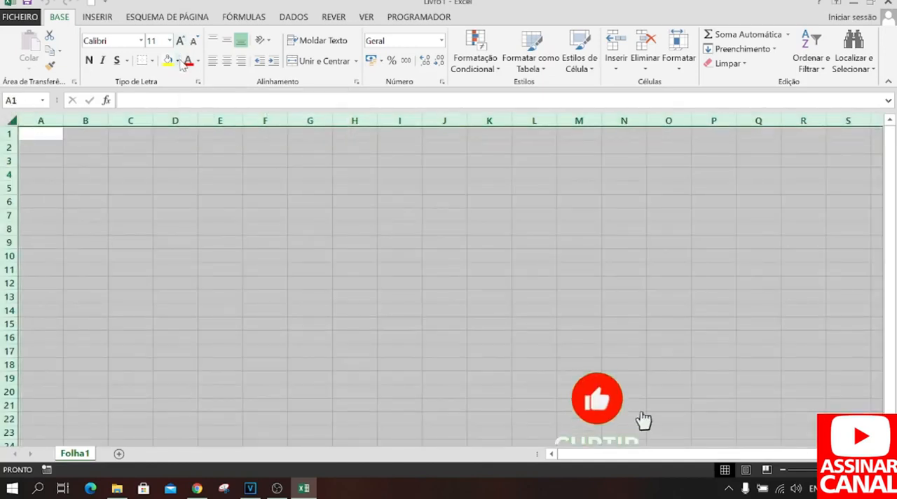
pyautogui.click(180, 61)
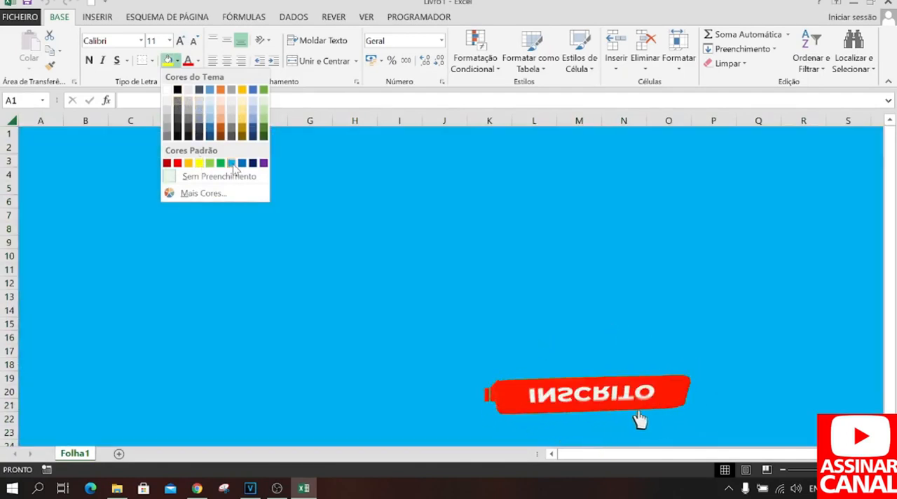
pyautogui.click(232, 164)
pyautogui.click(314, 198)
pyautogui.click(488, 195)
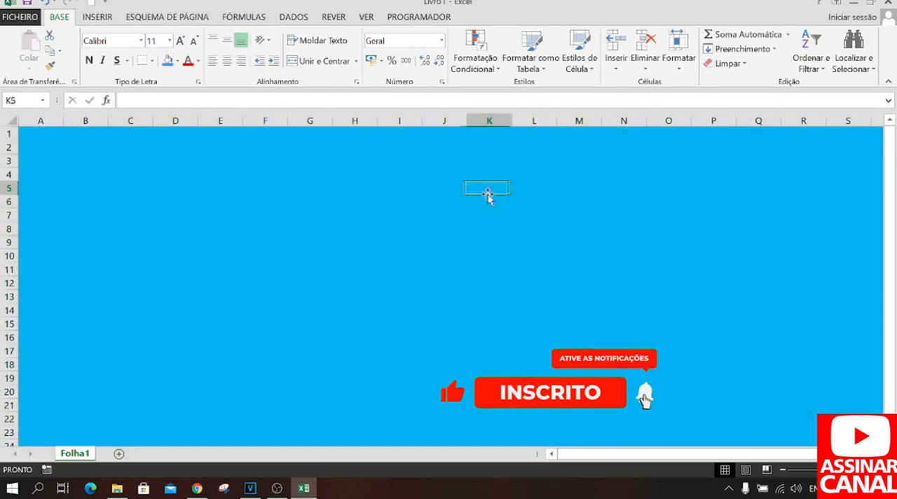
pyautogui.click(669, 188)
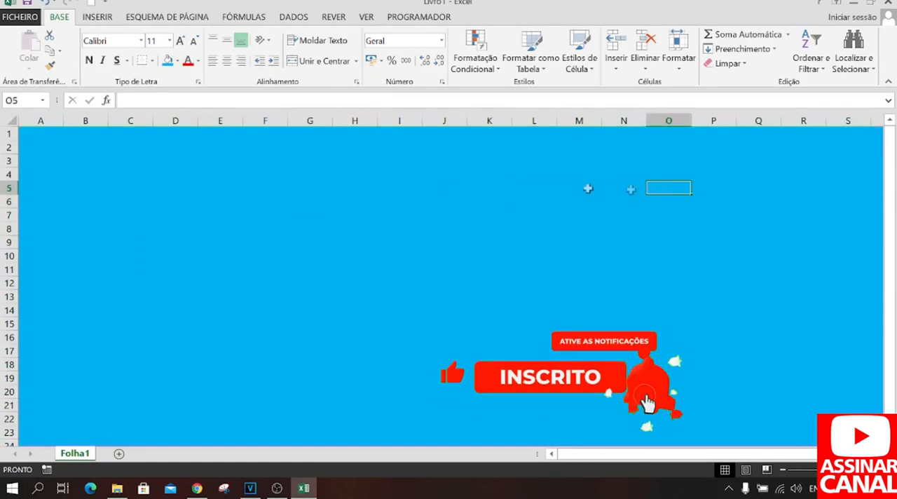
# Draw a snipped single-corner rectangle over about A1:C3 and enlarge its cut corner.
pyautogui.click(31, 133)
pyautogui.click(96, 17)
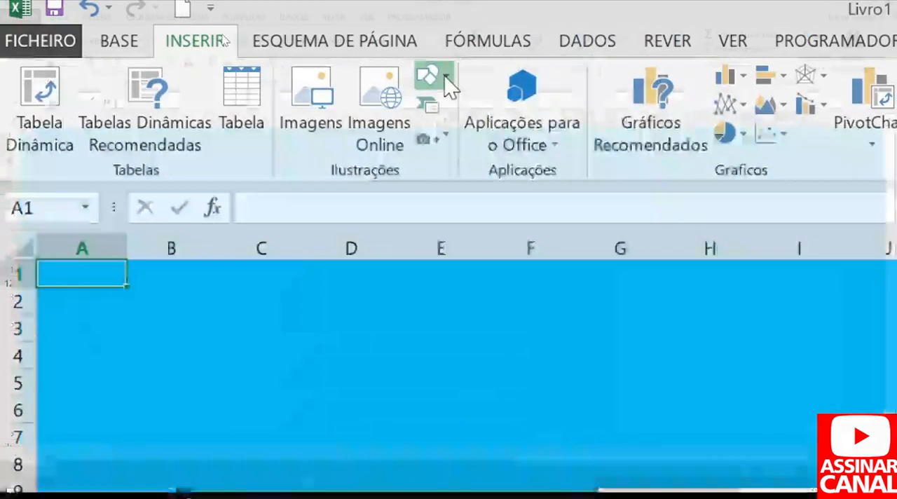
pyautogui.click(446, 77)
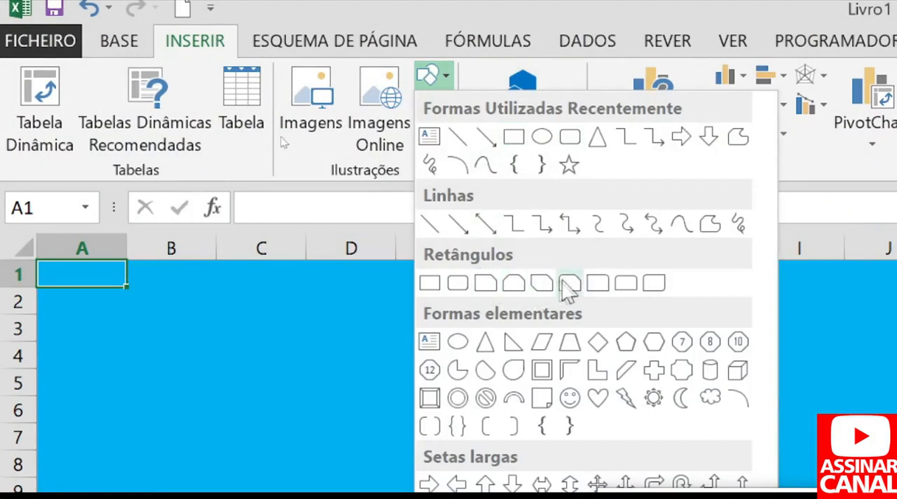
pyautogui.click(486, 283)
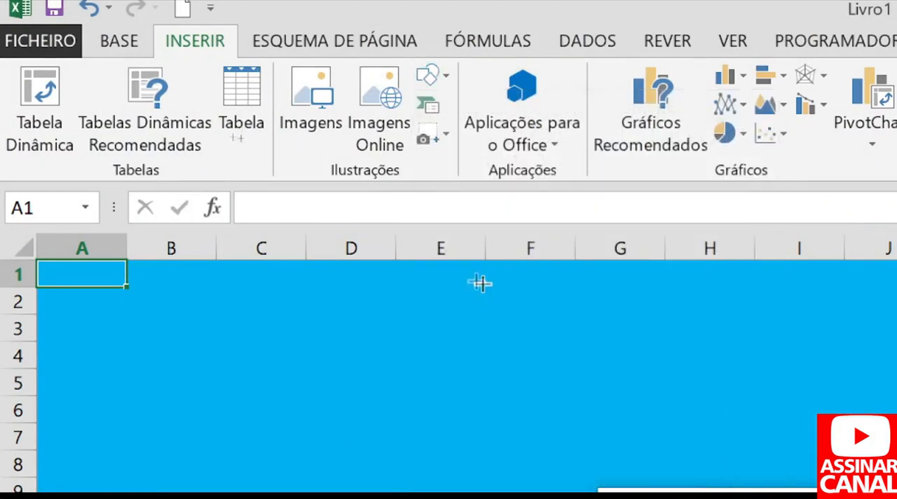
pyautogui.moveTo(38, 265); pyautogui.dragTo(273, 336)
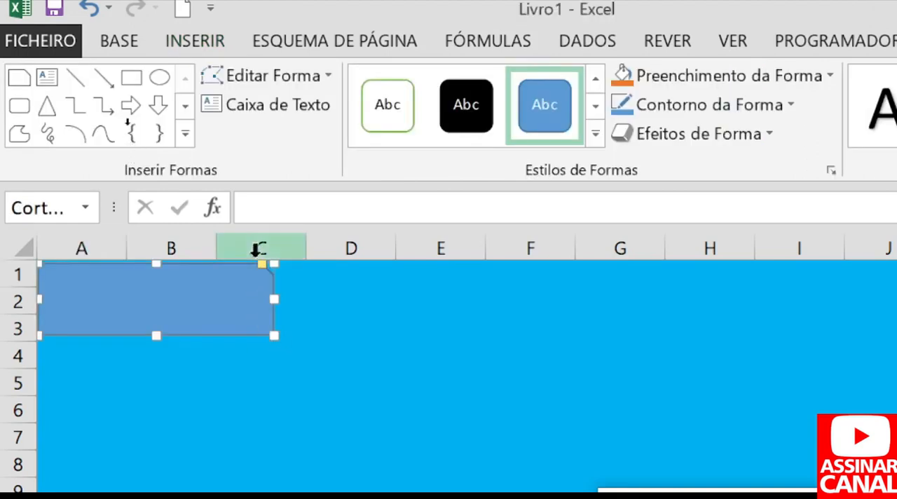
pyautogui.moveTo(263, 267); pyautogui.dragTo(152, 306)
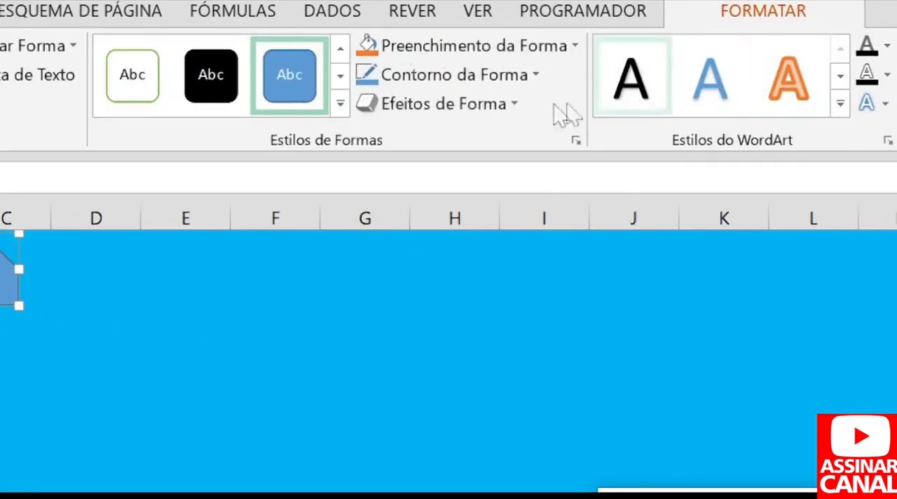
# Try the fourth preset shape effect of the first row on the snipped rectangle.
pyautogui.click(518, 104)
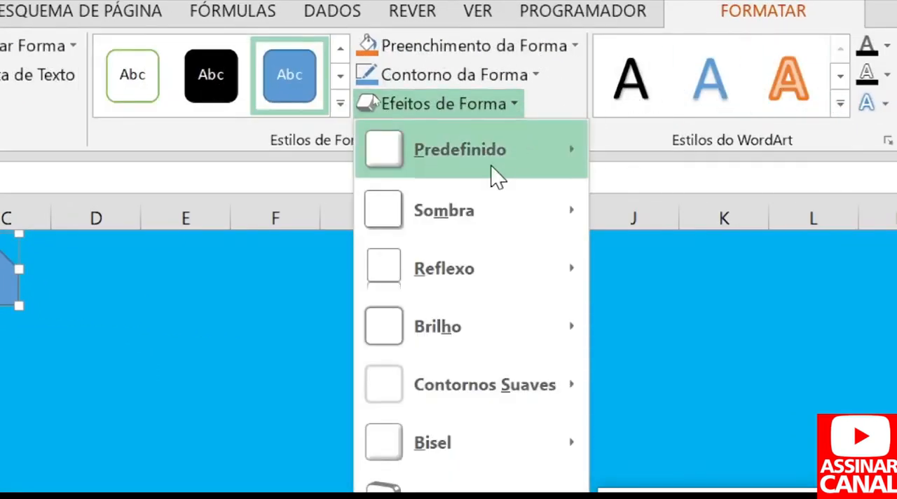
pyautogui.moveTo(497, 175)
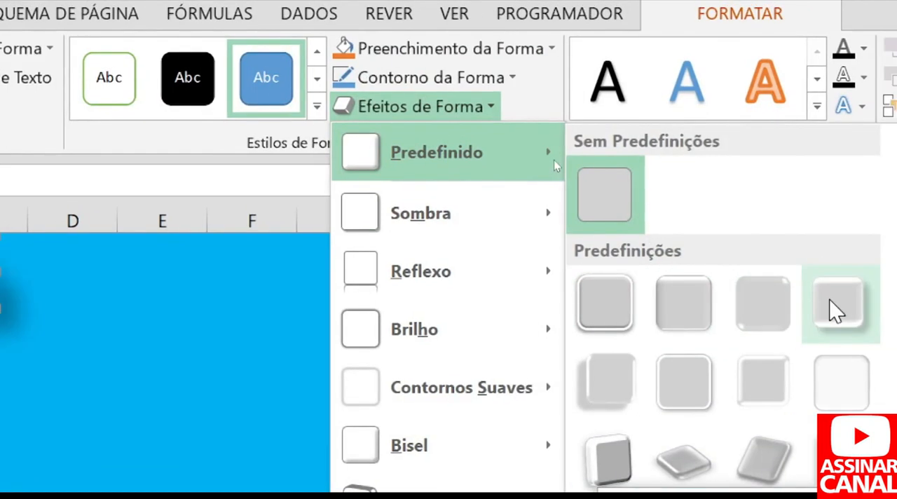
pyautogui.click(833, 311)
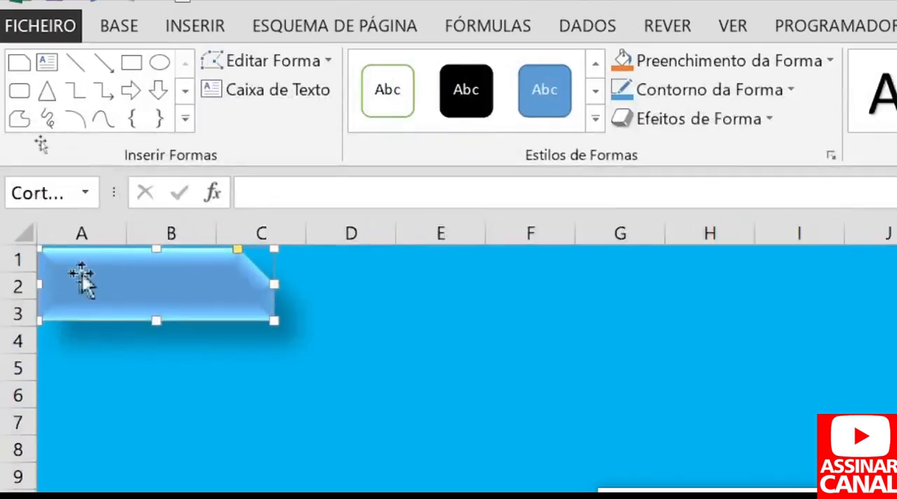
# Apply the preset shape effect with a lower-left shadow to the snipped rectangle and fill it with standard green.
pyautogui.click(768, 119)
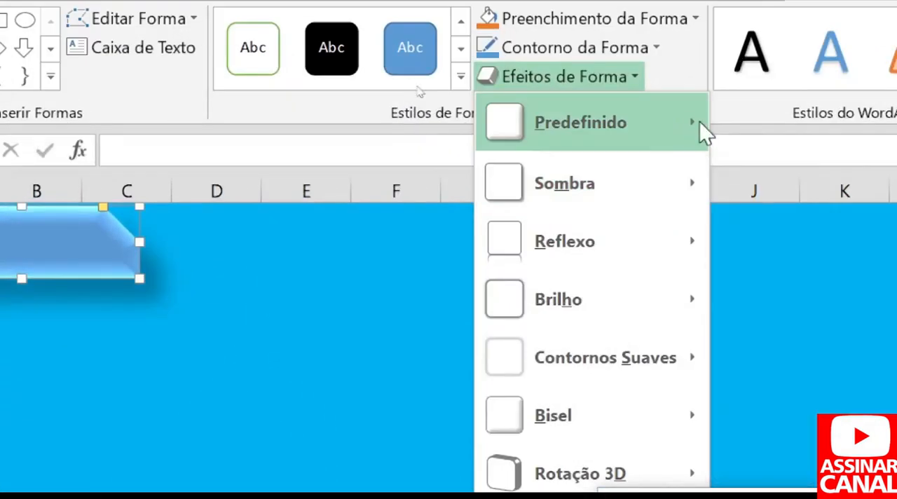
pyautogui.moveTo(666, 140)
pyautogui.click(747, 359)
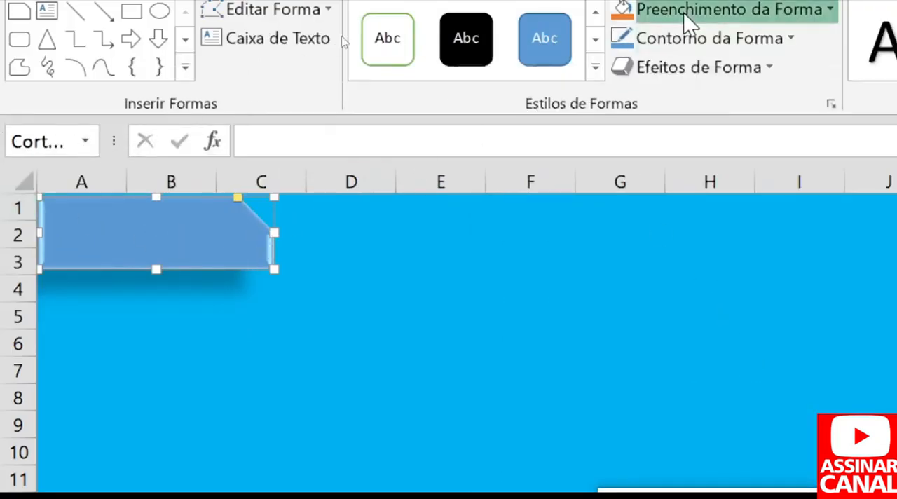
pyautogui.click(684, 13)
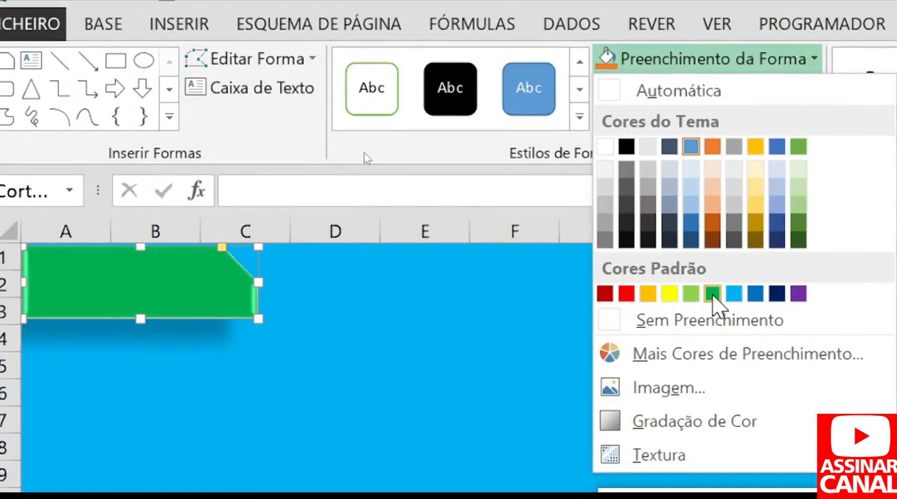
pyautogui.click(712, 294)
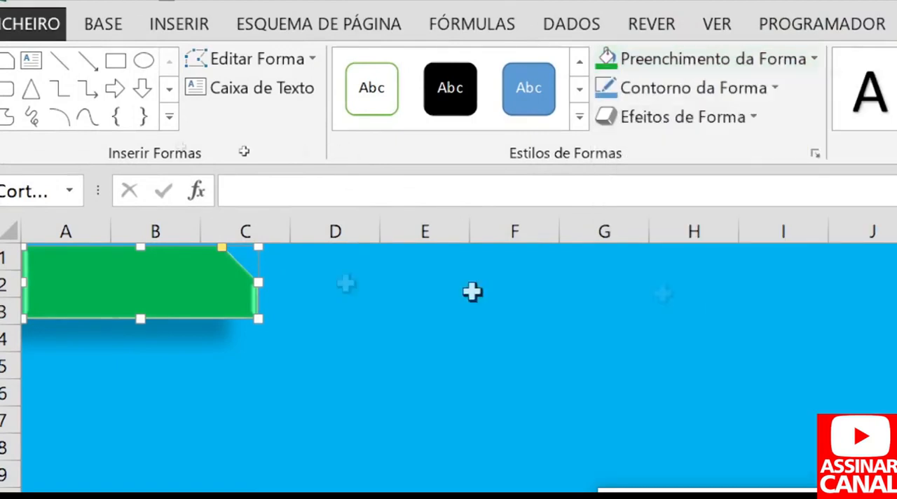
# Duplicate the green shape, place the copy directly beside the original, and align both along the sheet's upper edge.
pyautogui.rightClick(177, 291)
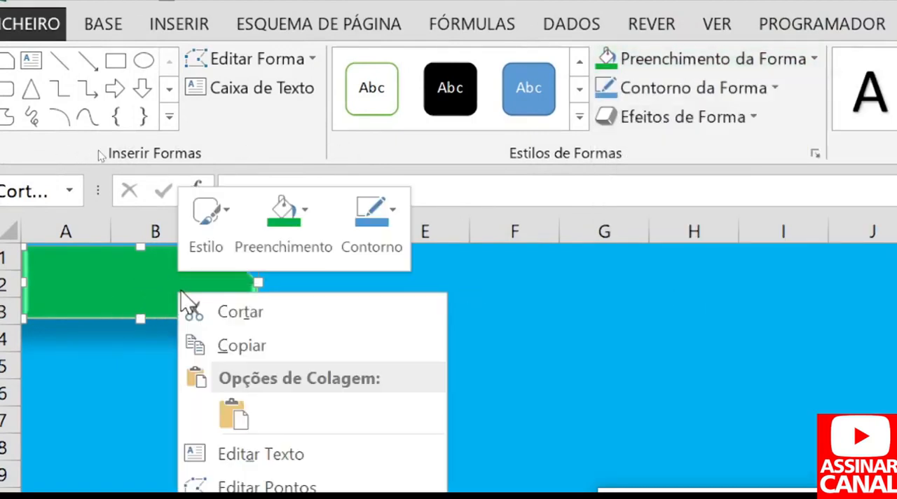
pyautogui.click(253, 346)
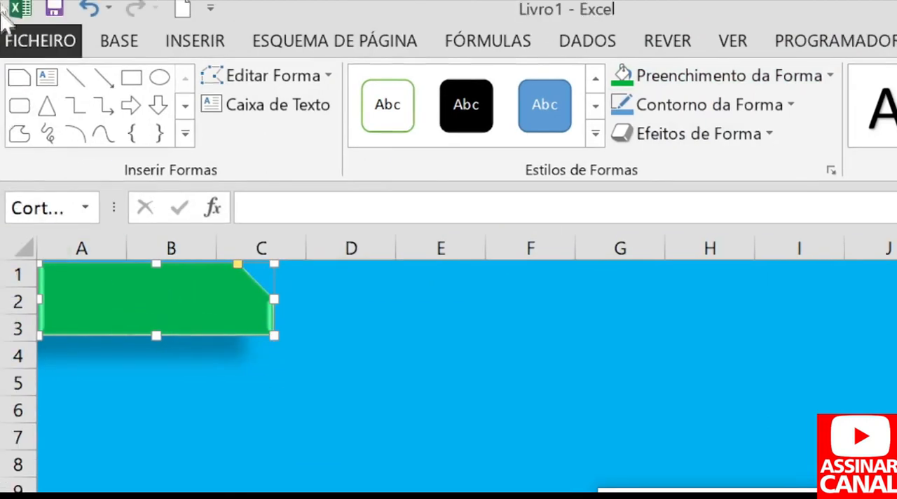
pyautogui.click(125, 44)
pyautogui.click(65, 98)
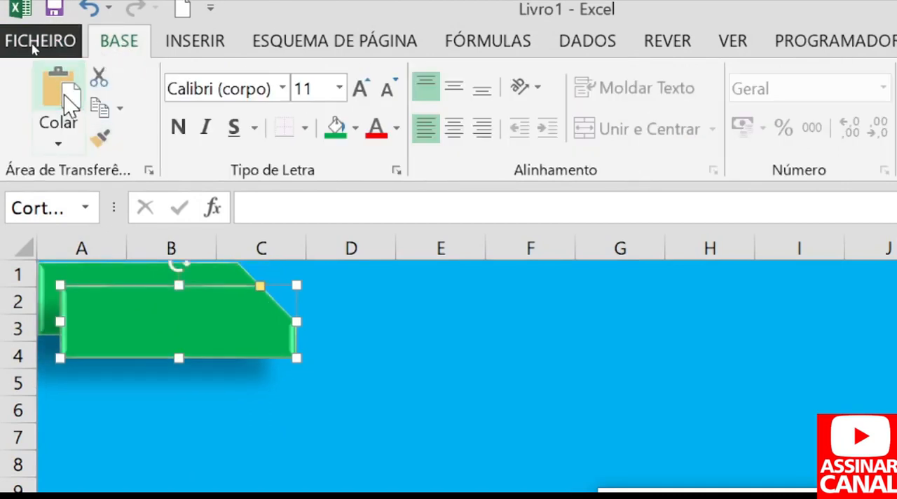
pyautogui.moveTo(231, 314); pyautogui.dragTo(493, 274)
pyautogui.click(185, 294)
pyautogui.press('Up')
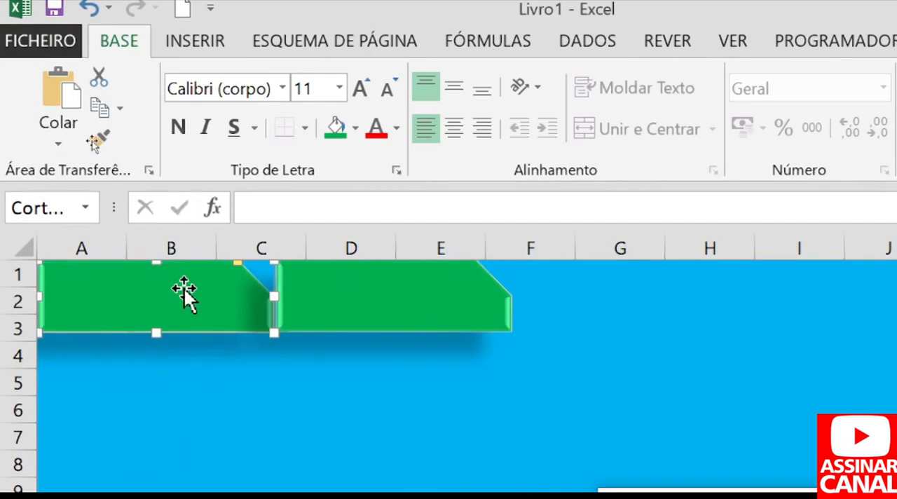
# Paste two more copies of the green shape and line them up edge to edge in a row of four.
pyautogui.click(68, 96)
pyautogui.moveTo(166, 327); pyautogui.dragTo(703, 287)
pyautogui.moveTo(223, 301); pyautogui.dragTo(870, 279)
pyautogui.moveTo(721, 299); pyautogui.dragTo(790, 299)
pyautogui.click(637, 304)
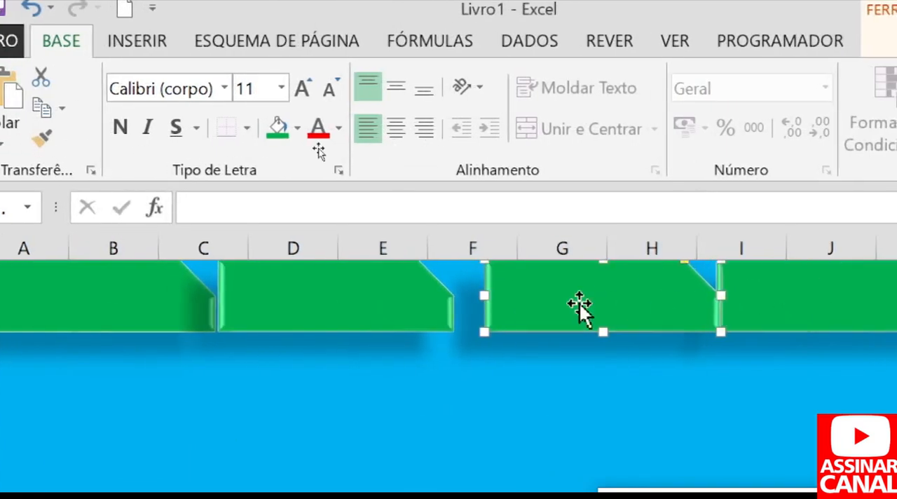
pyautogui.press('Left')
pyautogui.press('Left')
pyautogui.press('Left')
pyautogui.press('Left')
pyautogui.press('Left')
pyautogui.press('Left')
pyautogui.press('Left')
pyautogui.press('Left')
pyautogui.press('Left')
pyautogui.press('Left')
# Recolour the second, third and fourth shapes of the row black, dark blue and gold respectively.
pyautogui.click(244, 284)
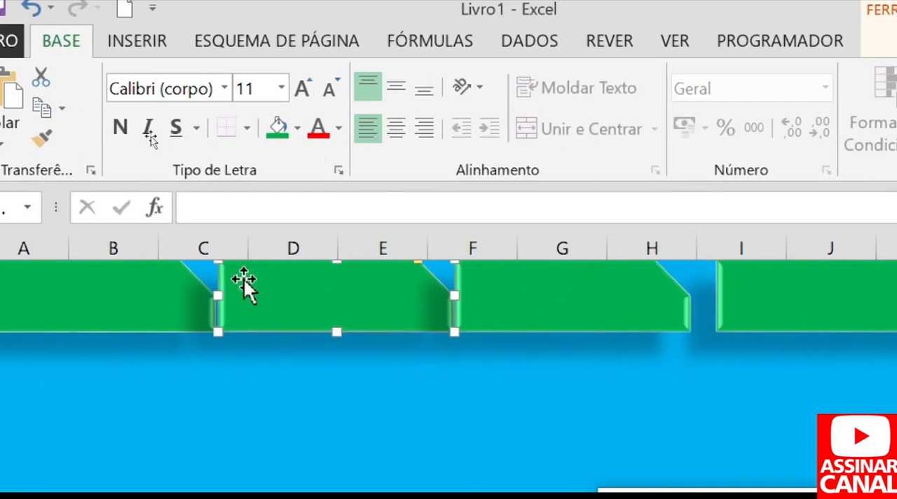
pyautogui.click(297, 127)
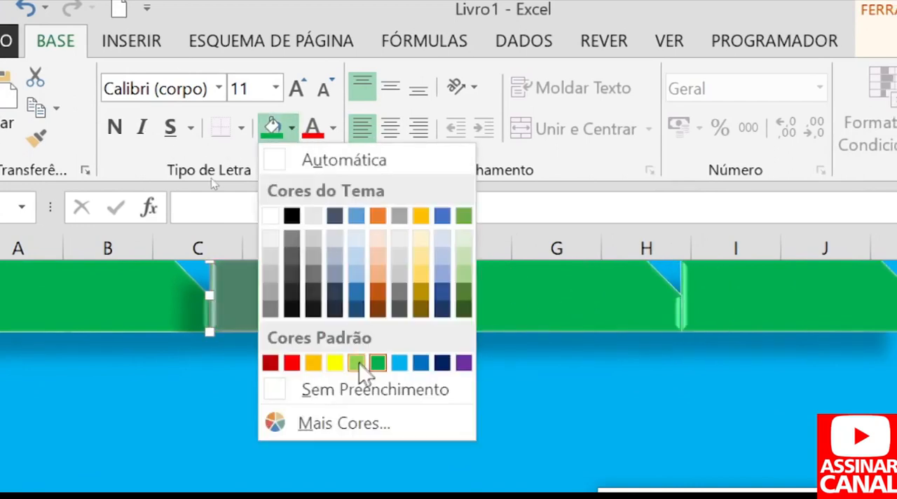
pyautogui.click(292, 216)
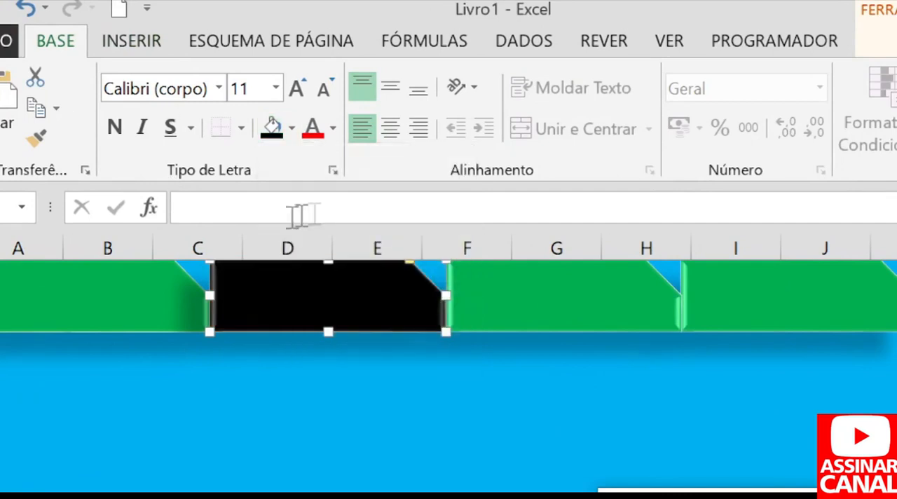
pyautogui.click(464, 286)
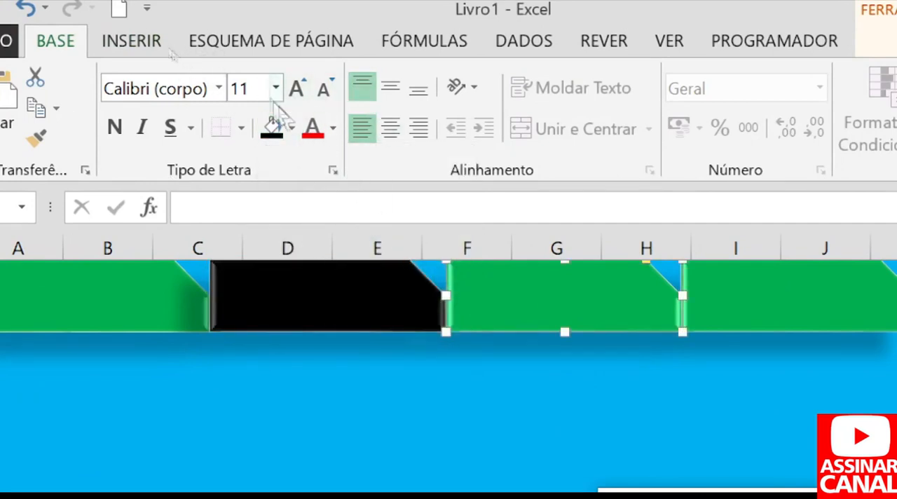
pyautogui.click(291, 127)
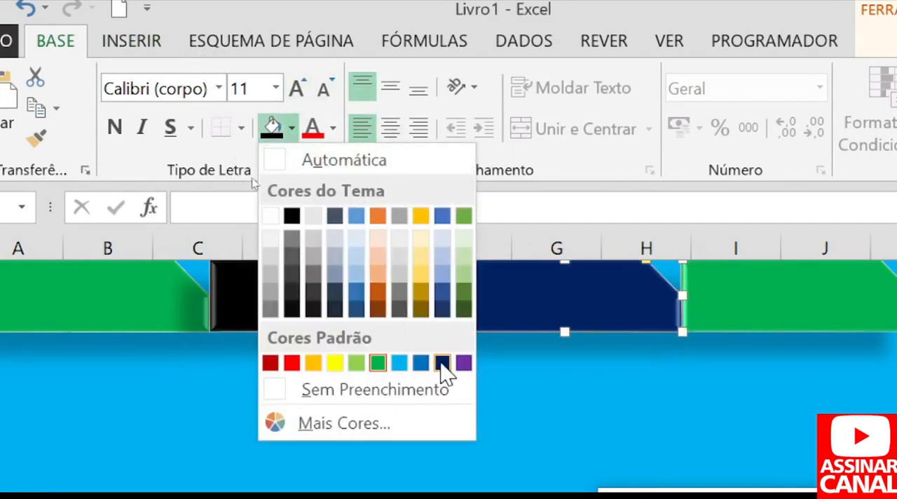
pyautogui.click(442, 362)
pyautogui.click(768, 297)
pyautogui.click(292, 127)
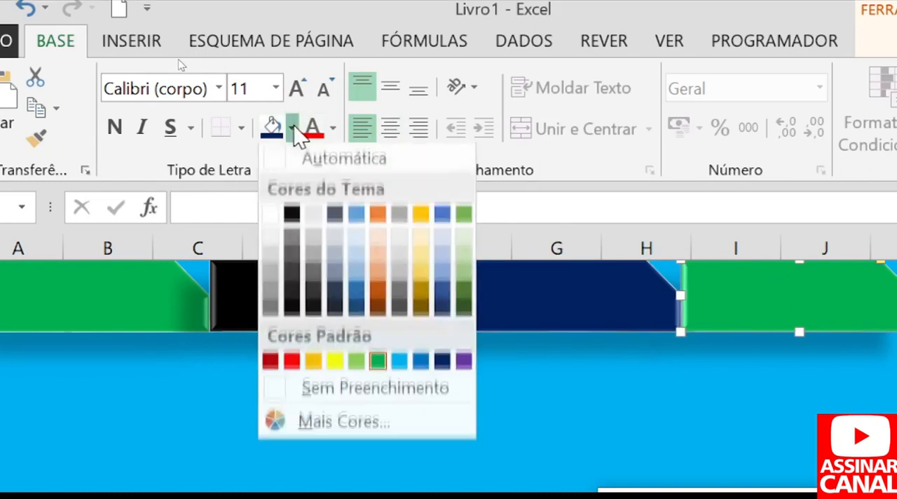
pyautogui.click(312, 364)
# Enter the label MENU in the green shape.
pyautogui.click(119, 302)
pyautogui.keyDown('ctrl'); pyautogui.click(280, 314); pyautogui.keyUp('ctrl')
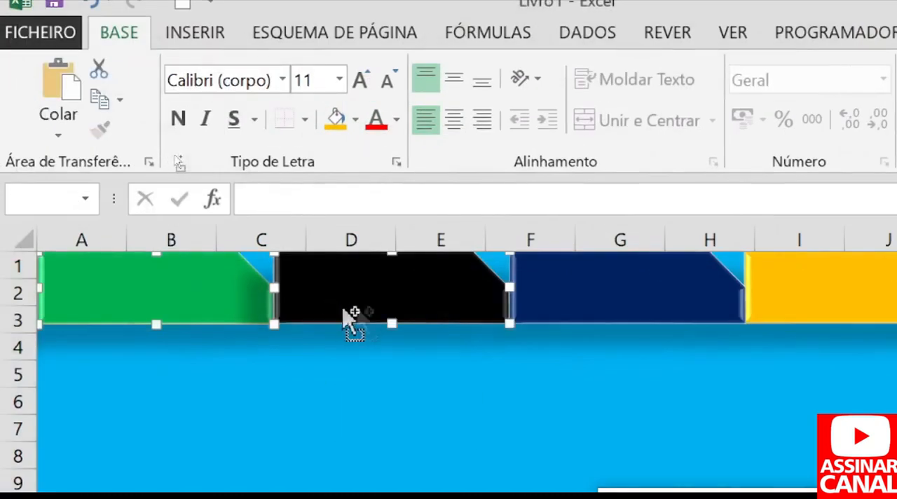
pyautogui.click(179, 298)
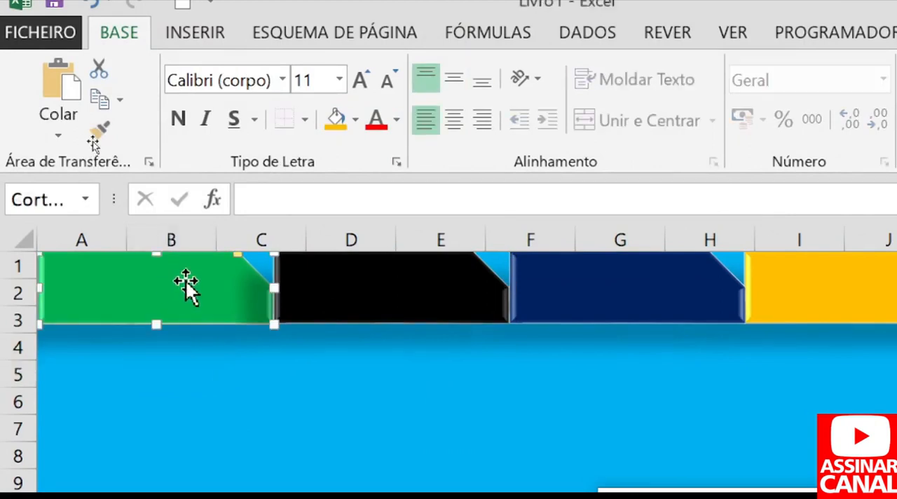
pyautogui.write('MENU')
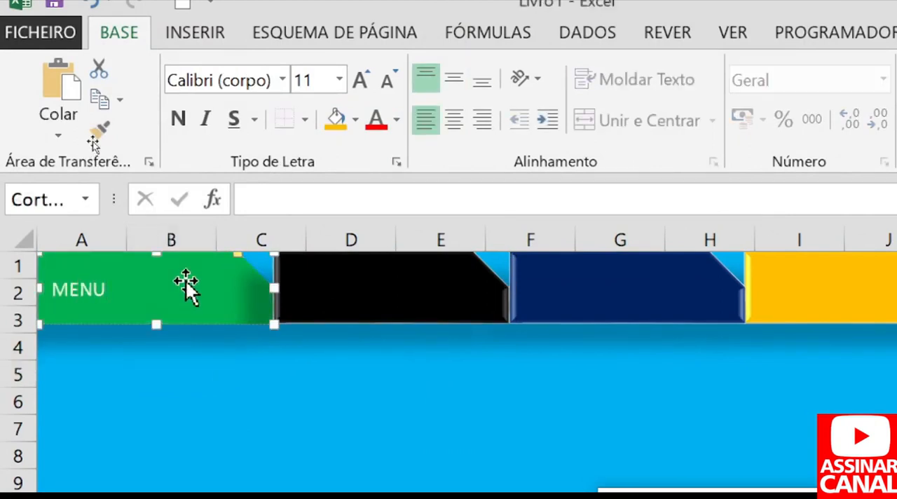
pyautogui.click(193, 323)
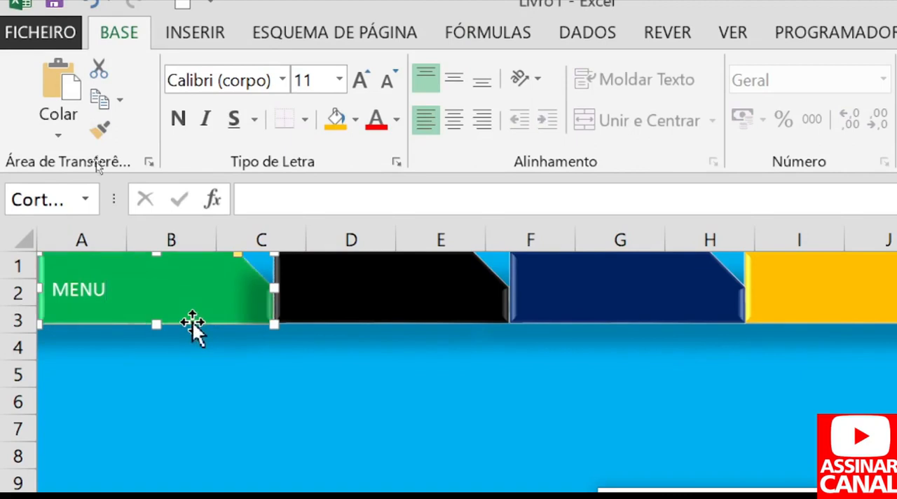
# Format the MENU label in Arial Black at size 16 and centre it horizontally in its shape.
pyautogui.click(283, 80)
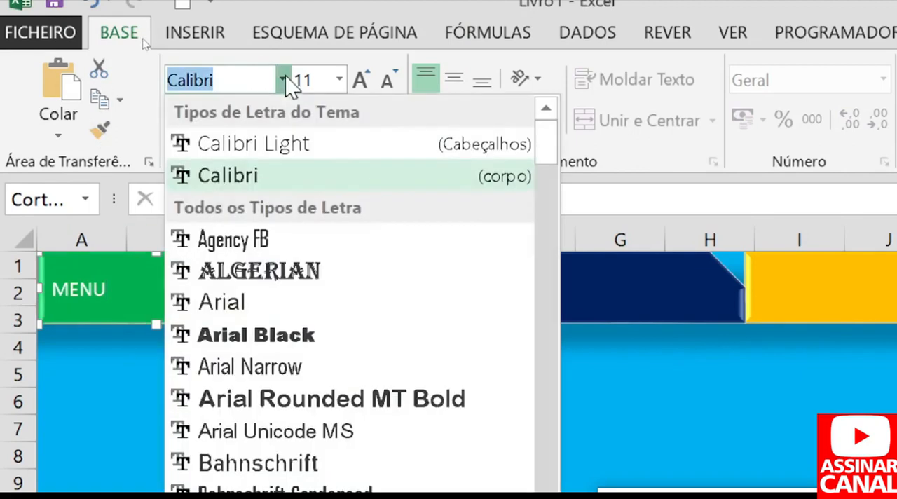
pyautogui.click(255, 343)
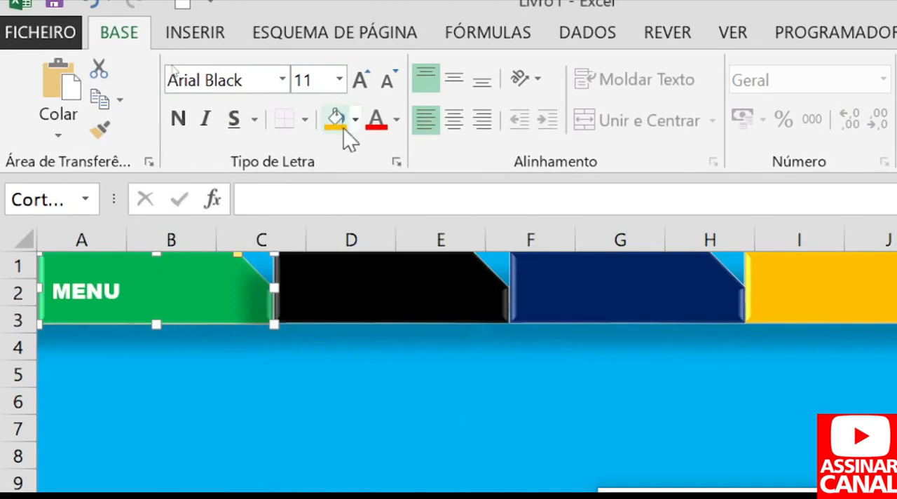
pyautogui.click(454, 120)
pyautogui.click(454, 79)
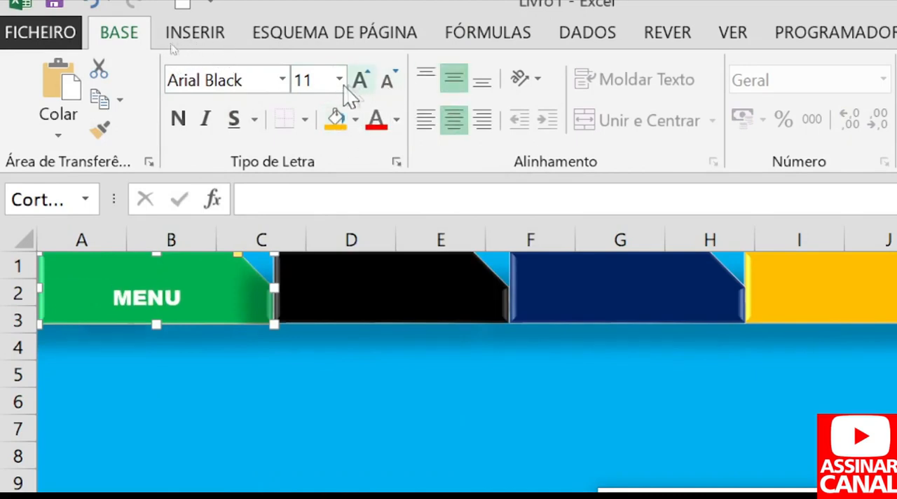
pyautogui.click(359, 83)
pyautogui.click(358, 83)
pyautogui.click(358, 82)
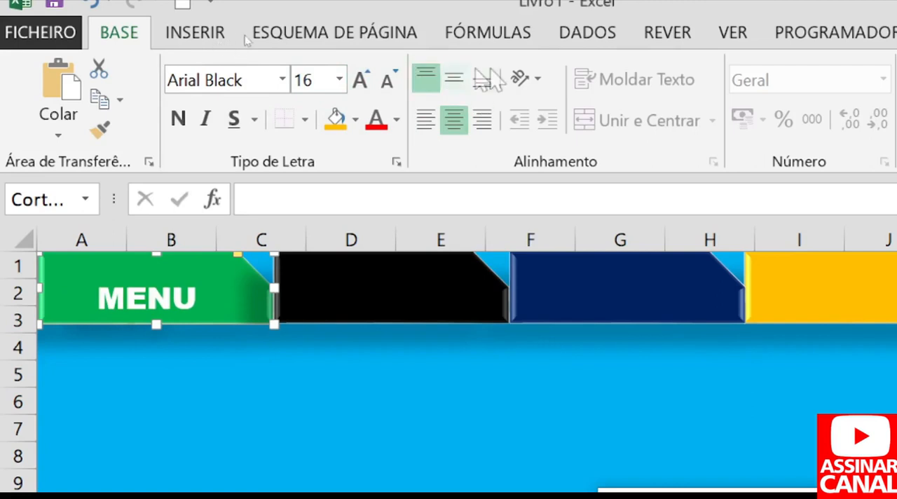
# Enter the labels REGISTO, GRAFICOS and RELATORIOS in the black, dark blue and gold shapes respectively.
pyautogui.click(368, 304)
pyautogui.write('RE')
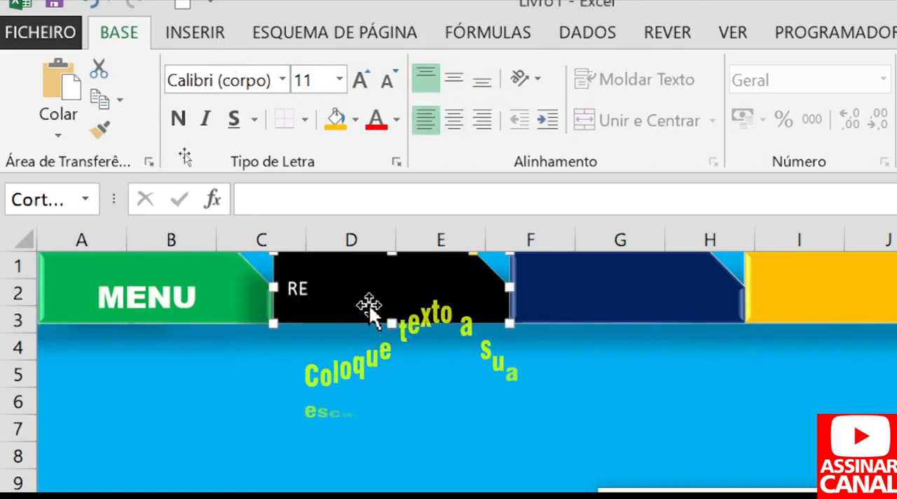
pyautogui.write('GISTO')
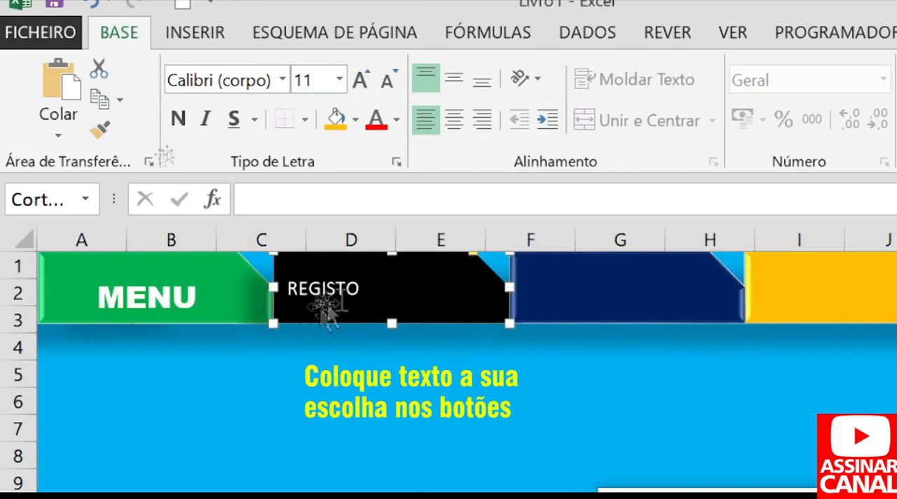
pyautogui.click(606, 292)
pyautogui.write('GRAFICOS')
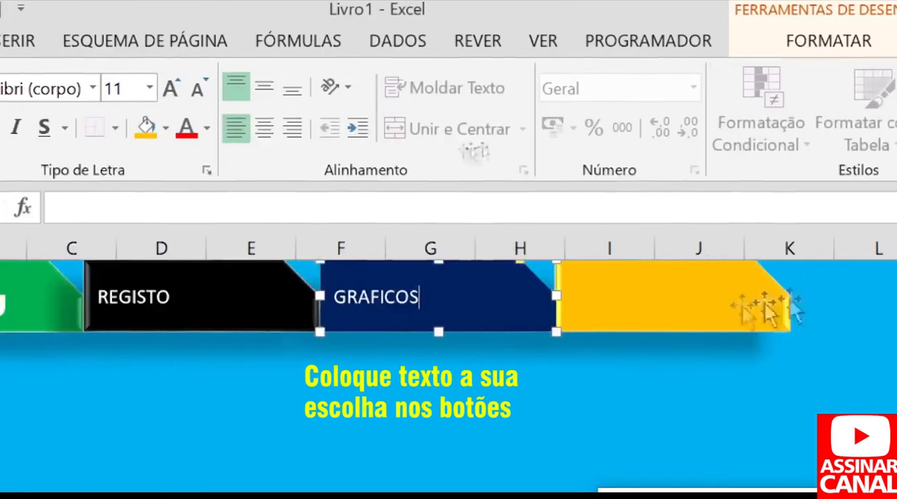
pyautogui.click(831, 304)
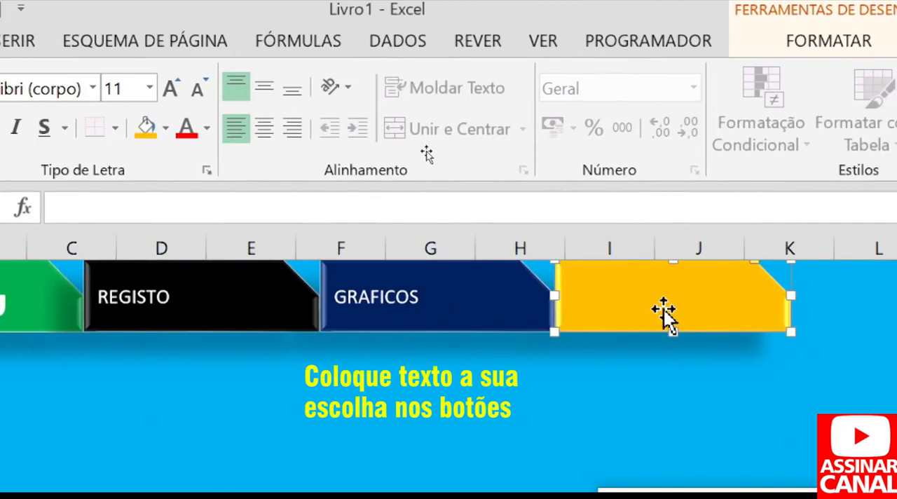
pyautogui.write('RELATOR')
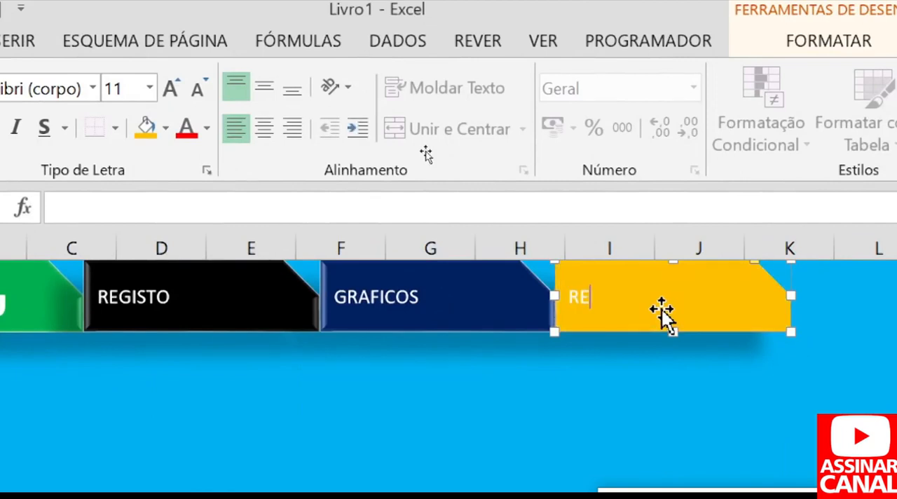
pyautogui.write('IOS')
pyautogui.press('BackSpace')
pyautogui.write('OS')
# Set the text of the REGISTO, GRAFICOS and RELATORIOS shapes together in Arial Black.
pyautogui.keyDown('ctrl'); pyautogui.click(580, 316); pyautogui.keyUp('ctrl')
pyautogui.keyDown('ctrl'); pyautogui.click(421, 316); pyautogui.keyUp('ctrl')
pyautogui.keyDown('ctrl'); pyautogui.click(269, 327); pyautogui.keyUp('ctrl')
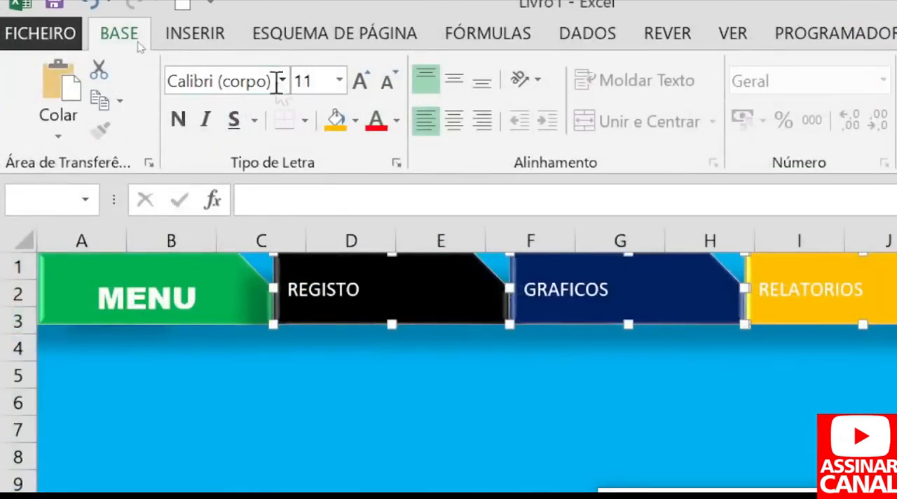
pyautogui.click(282, 81)
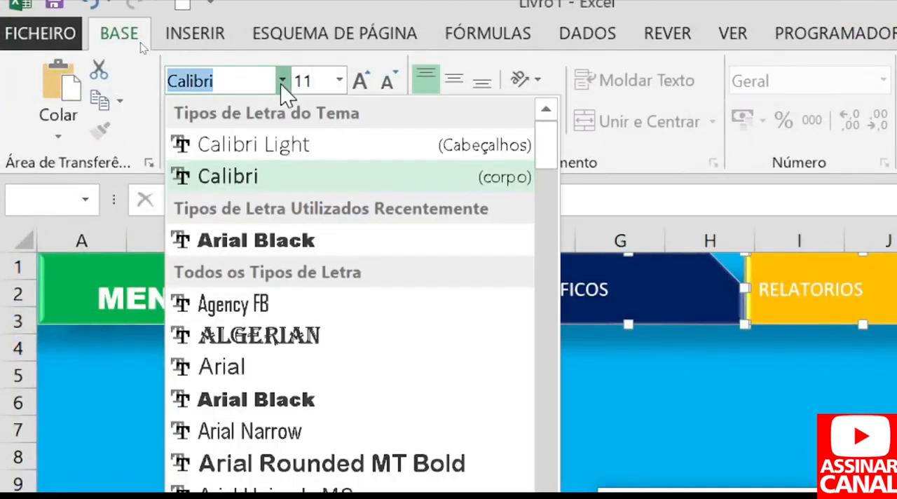
pyautogui.click(258, 241)
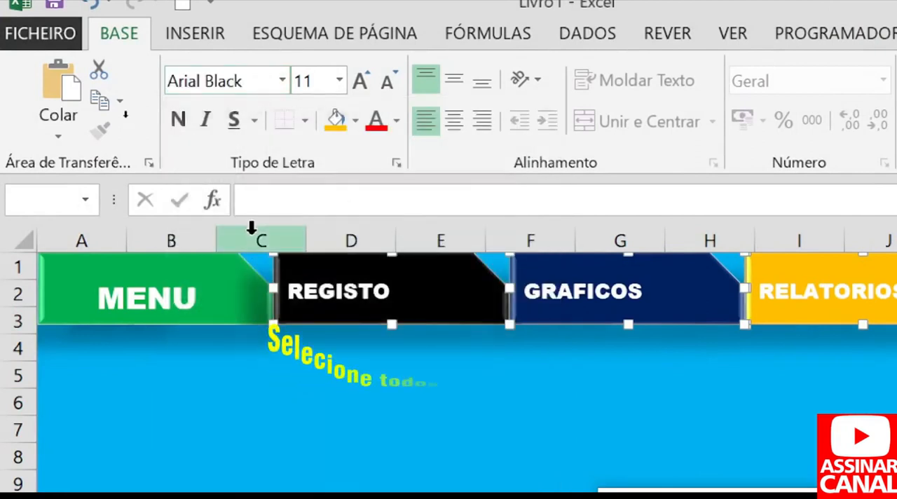
# Enlarge the REGISTO, GRAFICOS and RELATORIOS labels to size 14 and centre them horizontally in their shapes.
pyautogui.click(360, 86)
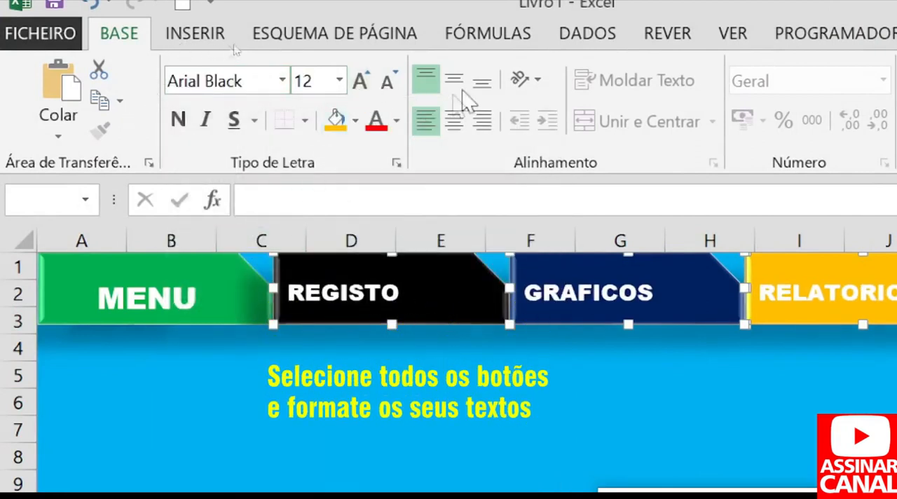
pyautogui.click(482, 83)
pyautogui.click(427, 80)
pyautogui.click(454, 122)
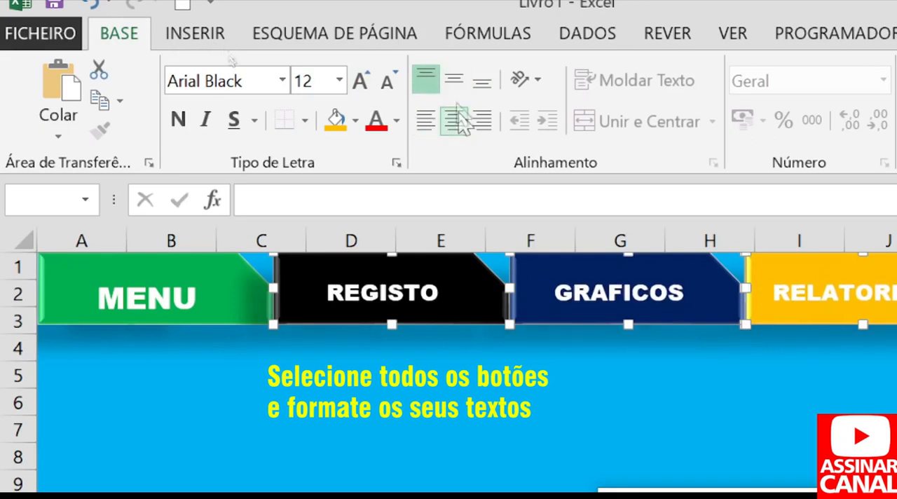
pyautogui.click(361, 83)
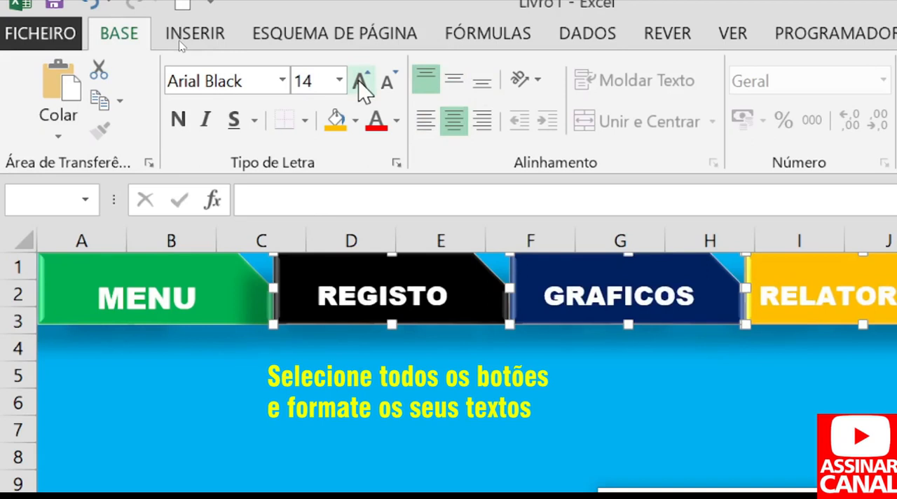
pyautogui.click(228, 287)
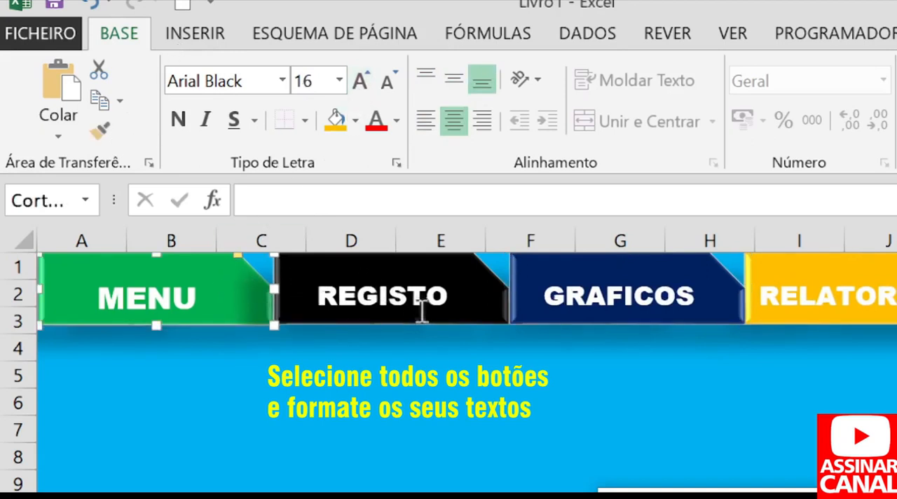
pyautogui.click(397, 315)
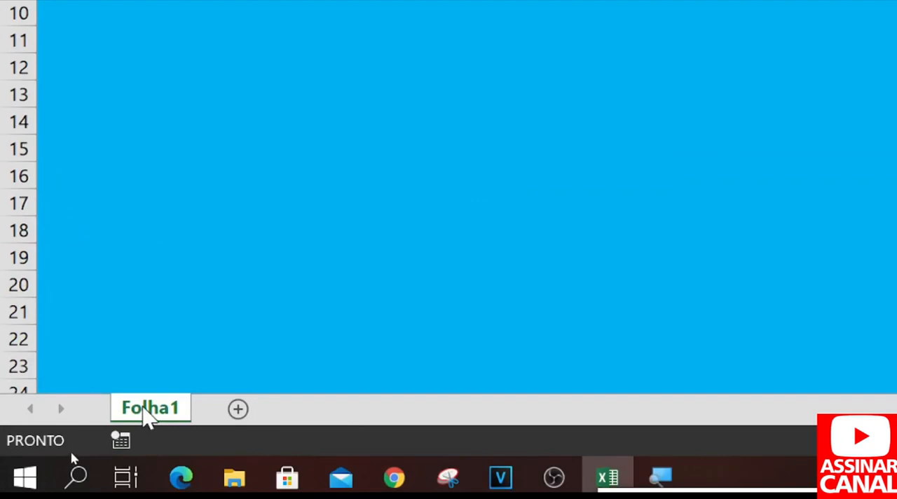
# Rename the worksheet Folha1 as MENU.
pyautogui.doubleClick(146, 409)
pyautogui.write('m')
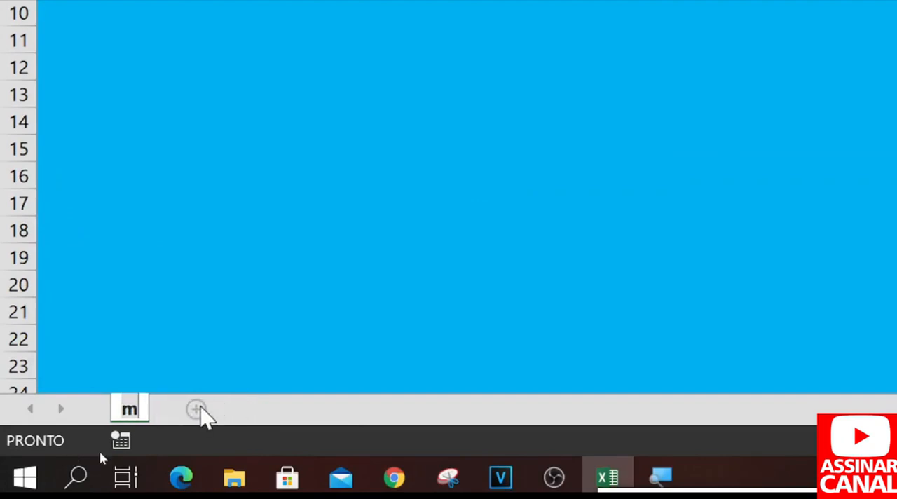
pyautogui.press('BackSpace')
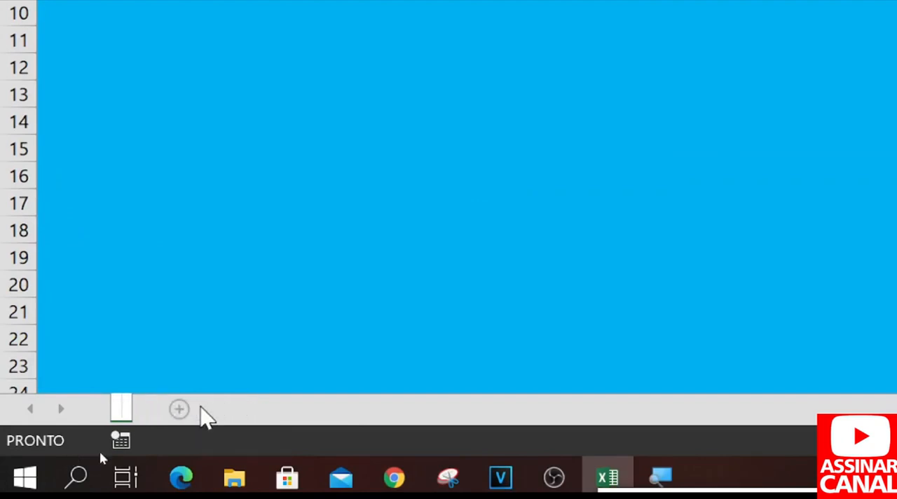
pyautogui.press('BackSpace')
pyautogui.press('BackSpace')
pyautogui.press('BackSpace')
pyautogui.write('MEN')
pyautogui.press('Return')
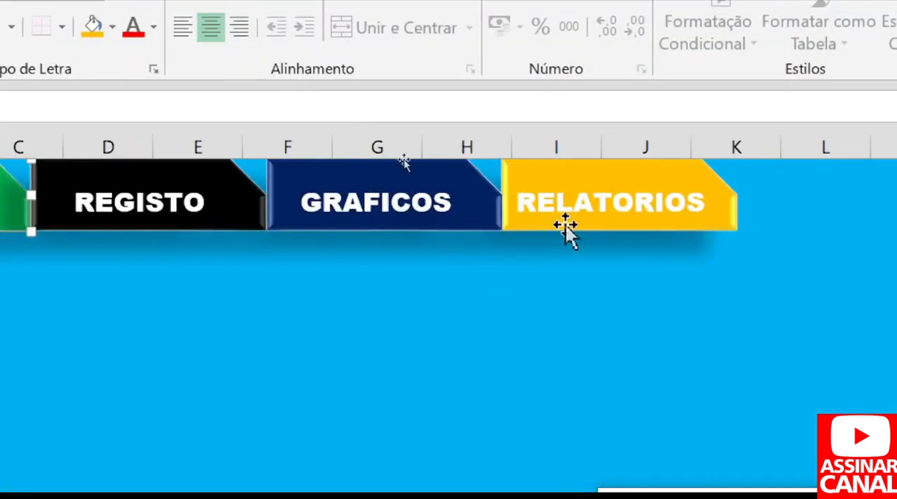
# Change the fill of the RELATORIOS shape to the standard purple.
pyautogui.click(565, 227)
pyautogui.click(112, 27)
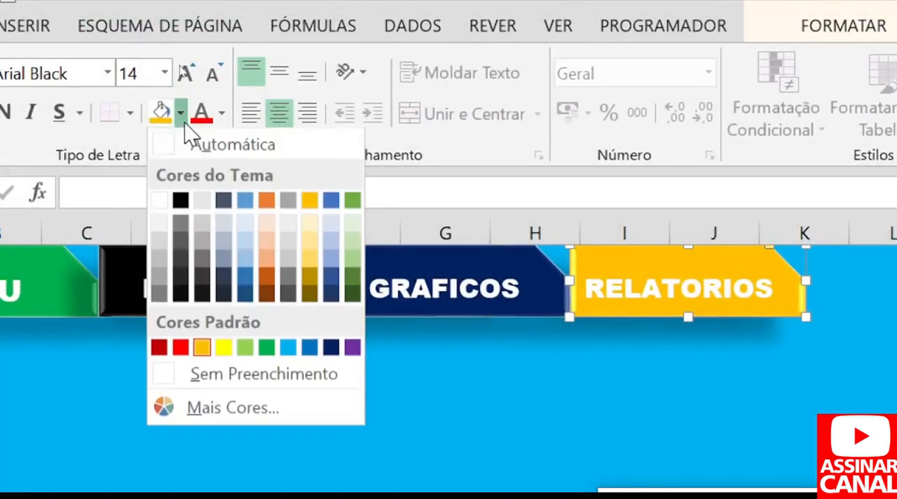
pyautogui.click(352, 348)
pyautogui.click(448, 342)
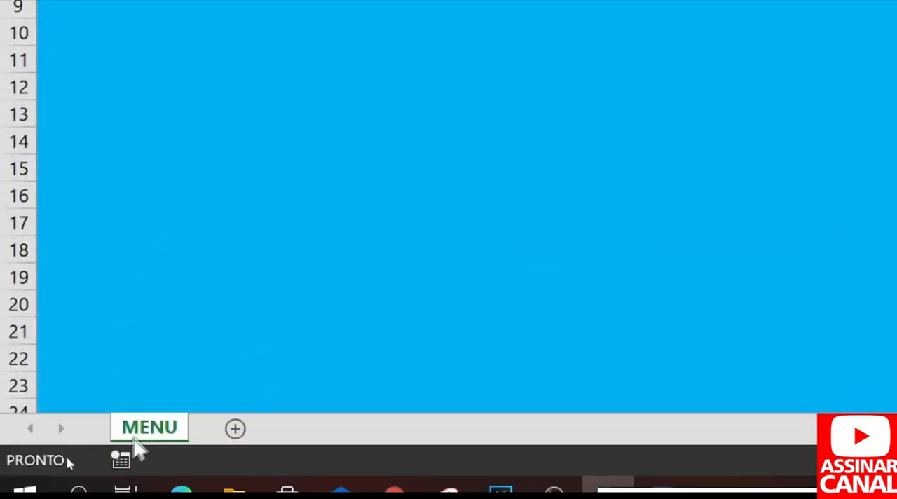
# Create a copy of the MENU worksheet at the end of the workbook.
pyautogui.rightClick(152, 433)
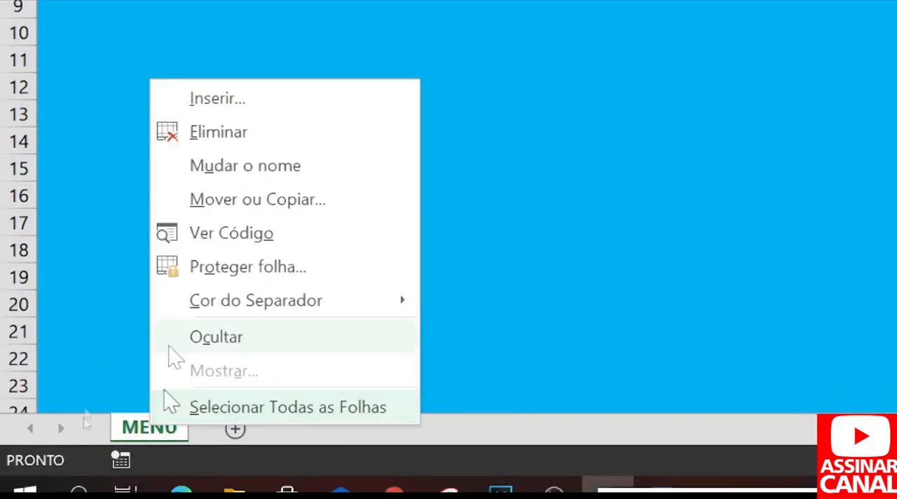
pyautogui.click(250, 201)
pyautogui.click(118, 168)
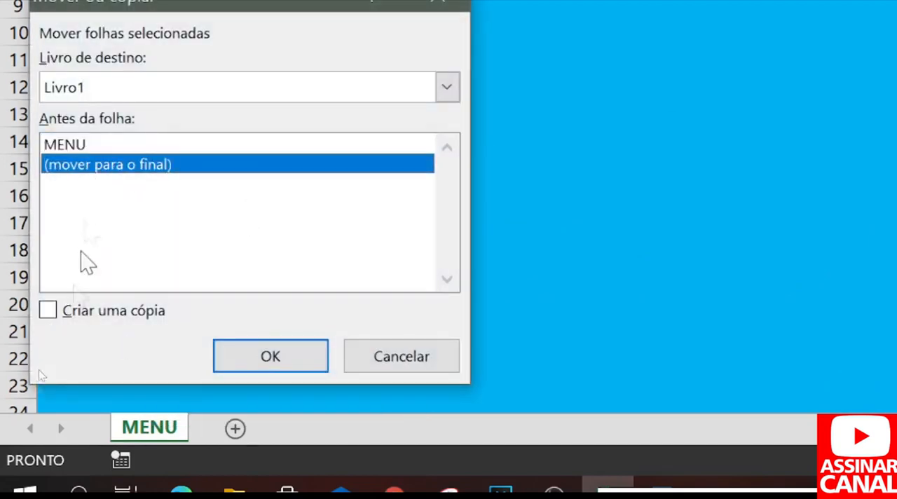
pyautogui.click(84, 313)
pyautogui.click(255, 354)
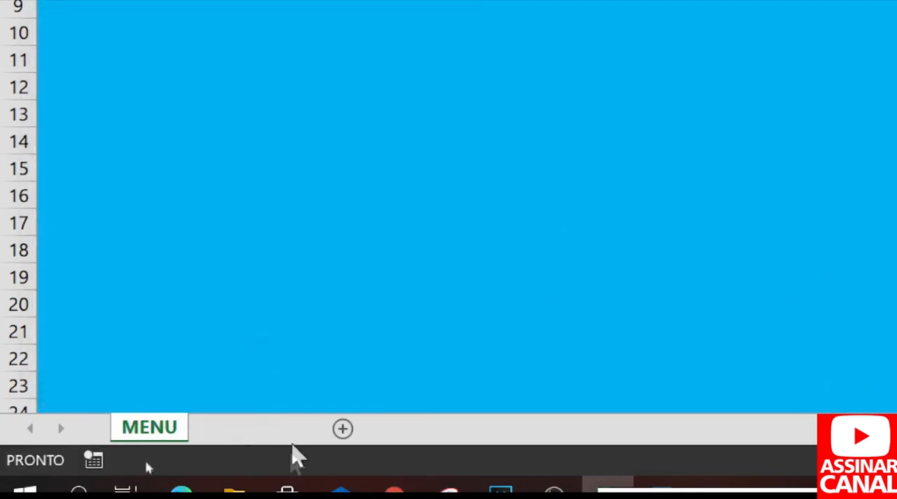
# Rename the copied MENU worksheet as REGIST, reusing the label text of the black shape.
pyautogui.doubleClick(245, 429)
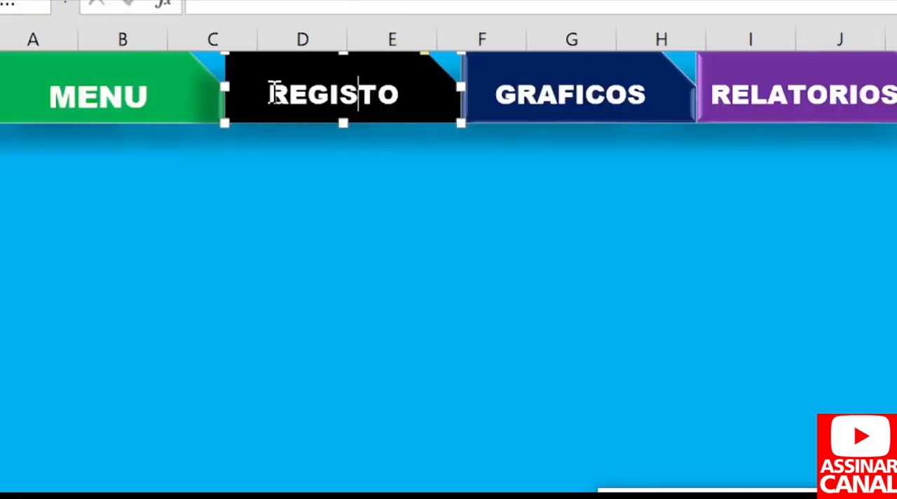
pyautogui.moveTo(272, 92); pyautogui.dragTo(392, 91)
pyautogui.hotkey('ctrl', 'c')
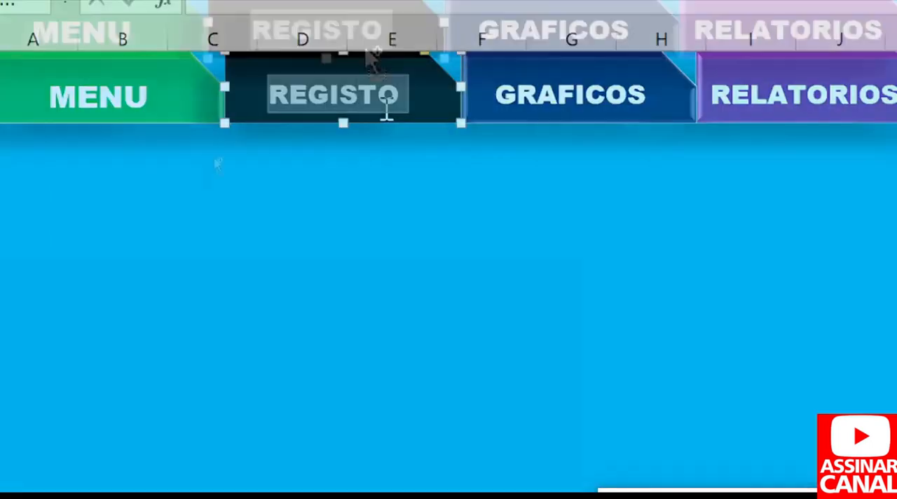
pyautogui.doubleClick(186, 407)
pyautogui.hotkey('ctrl', 'v')
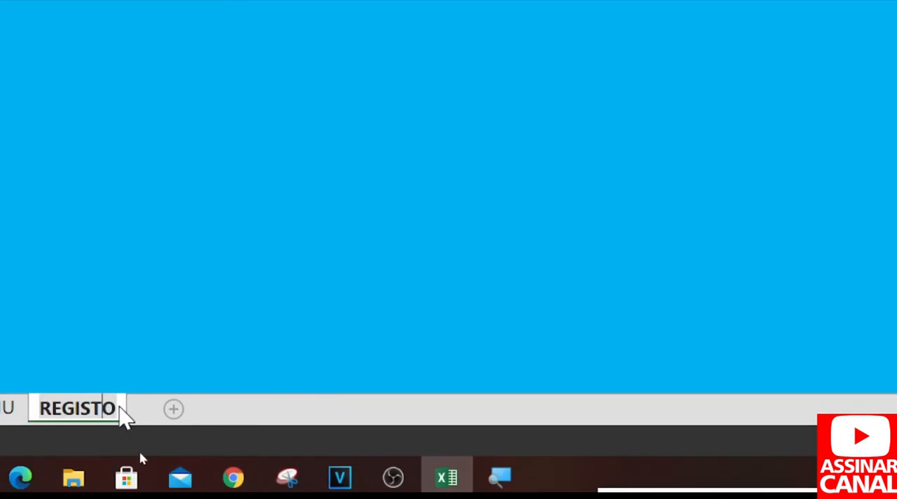
pyautogui.press('Return')
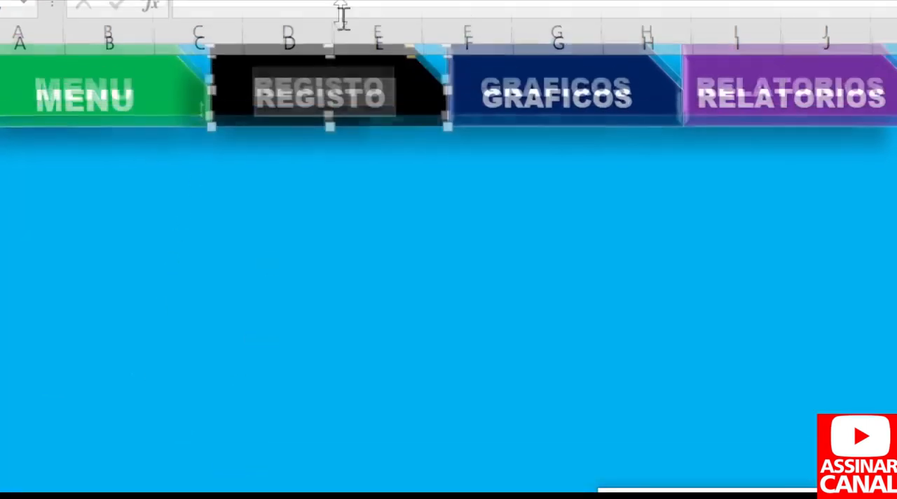
pyautogui.click(302, 180)
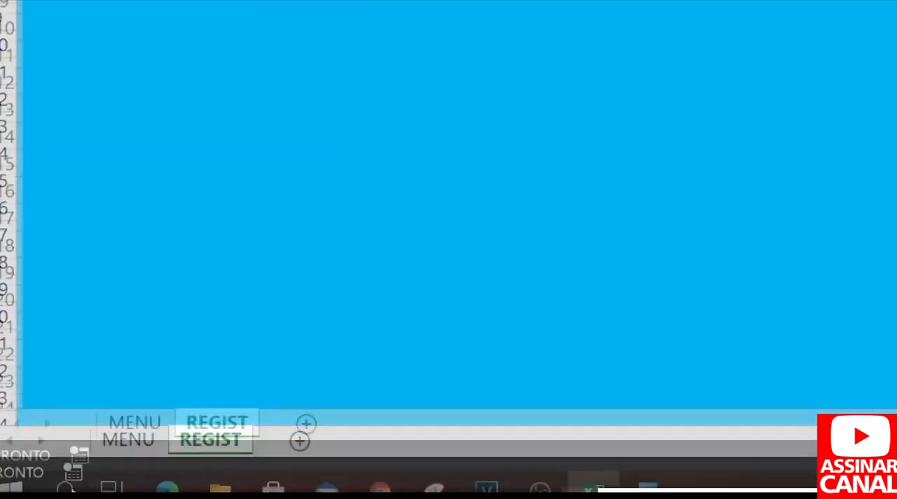
# Create a copy of the REGIST worksheet at the end of the workbook.
pyautogui.rightClick(223, 420)
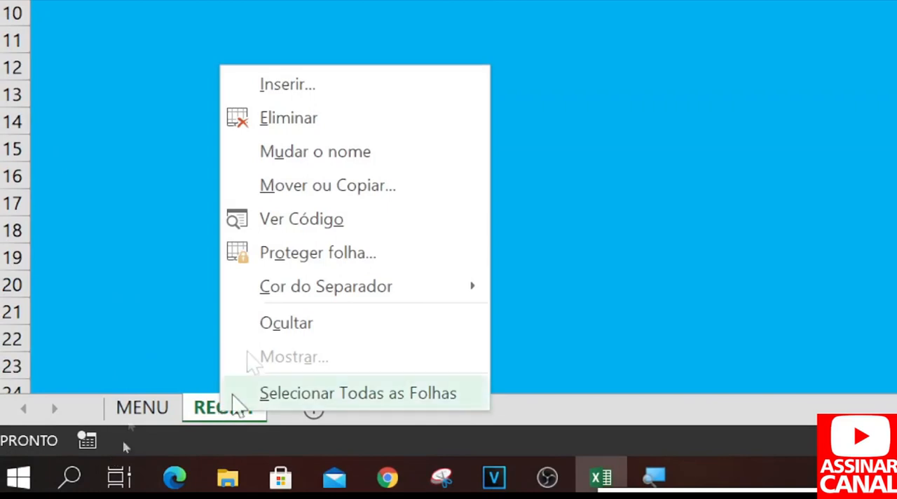
pyautogui.click(308, 185)
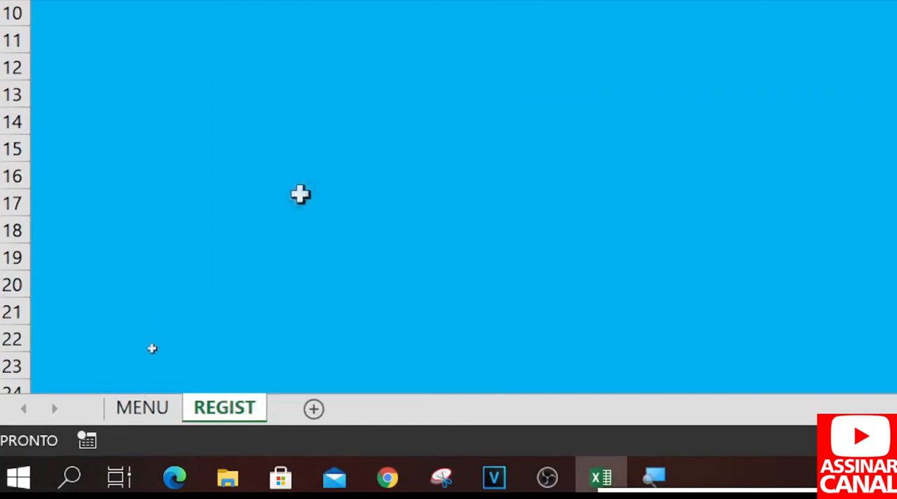
pyautogui.click(177, 171)
pyautogui.click(168, 294)
pyautogui.click(342, 350)
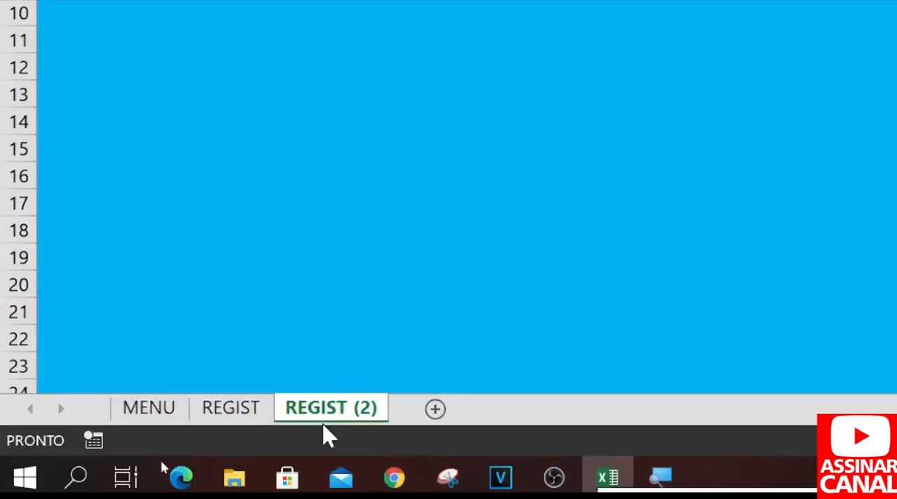
# Rename the copied REGIST worksheet as GRAFICO.
pyautogui.doubleClick(326, 410)
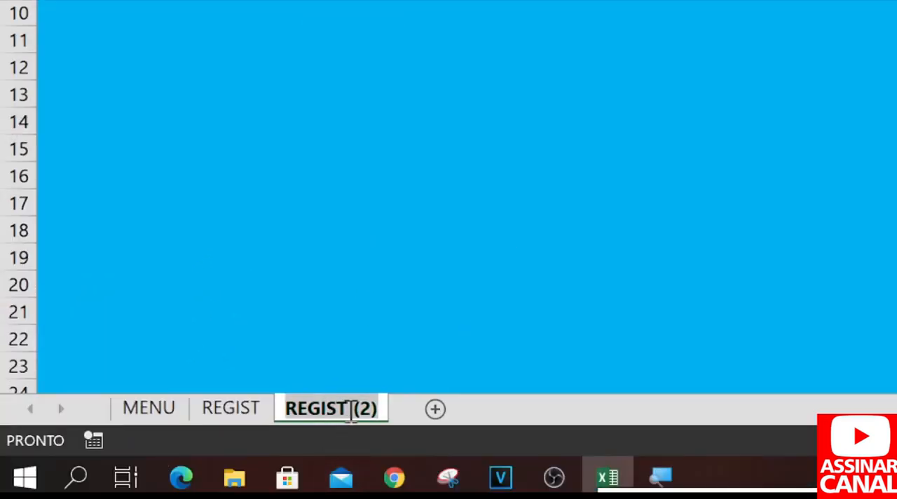
pyautogui.write('gra')
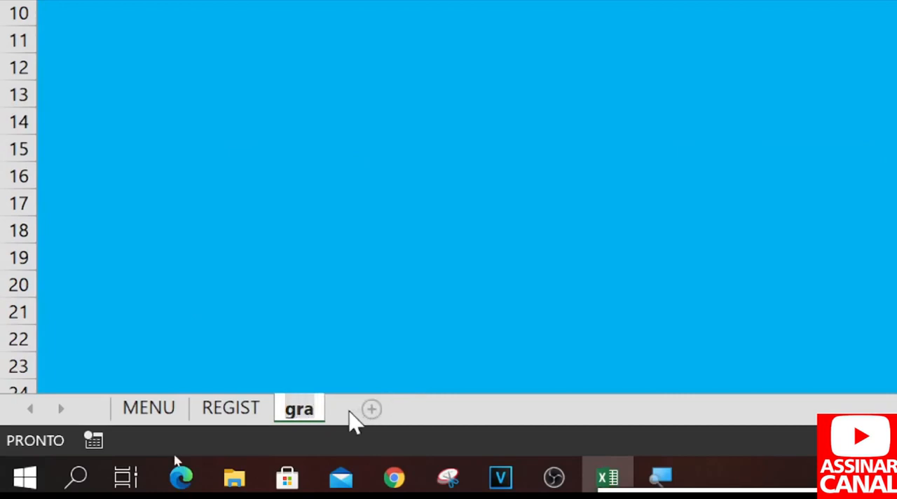
pyautogui.press('BackSpace')
pyautogui.press('BackSpace')
pyautogui.press('BackSpace')
pyautogui.write('GRAFICO')
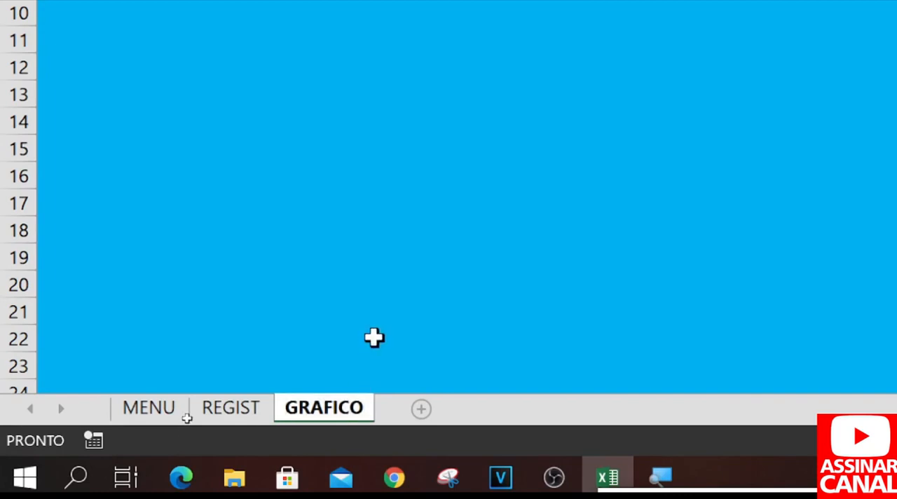
pyautogui.click(374, 336)
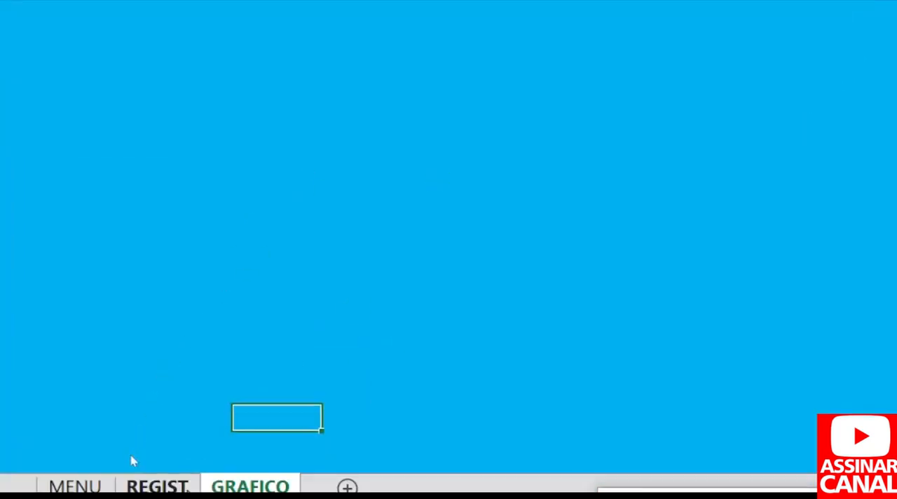
# Create a copy of the GRAFICO worksheet at the end of the workbook.
pyautogui.rightClick(219, 484)
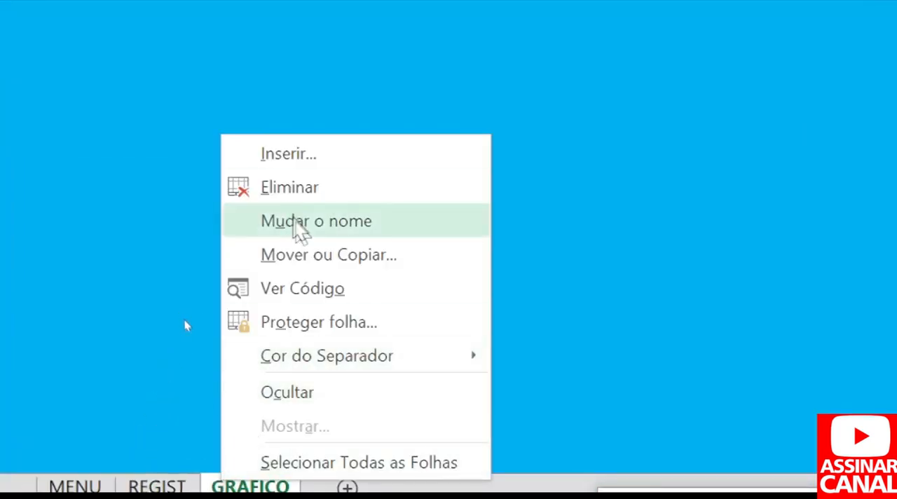
pyautogui.click(308, 255)
pyautogui.click(178, 253)
pyautogui.click(168, 358)
pyautogui.click(305, 400)
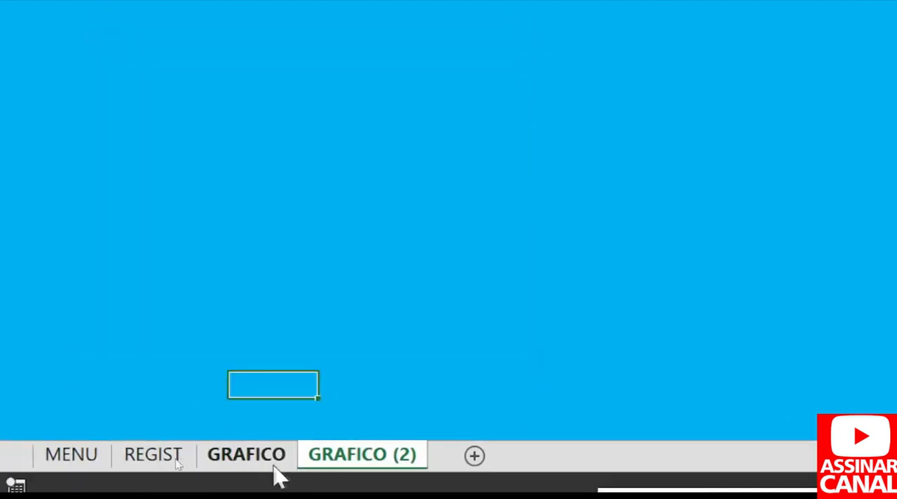
# Rename the copied GRAFICO worksheet as RELATORIO.
pyautogui.doubleClick(349, 457)
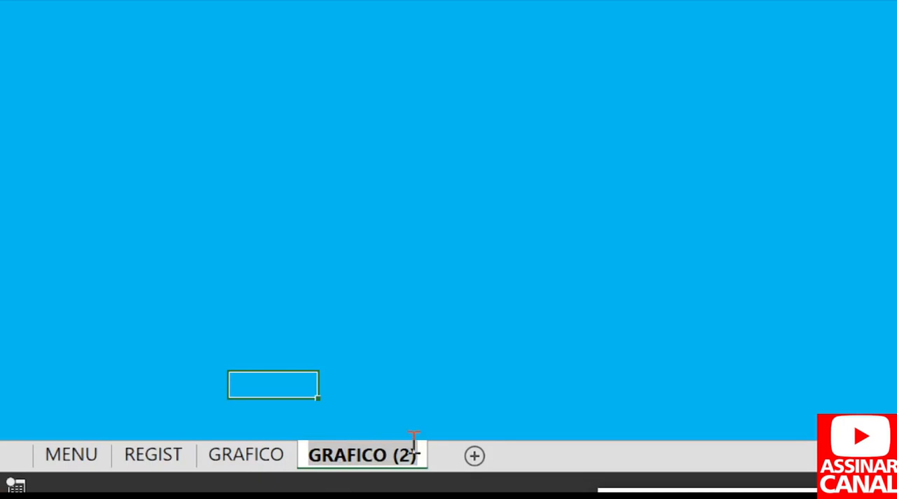
pyautogui.write('RELAT')
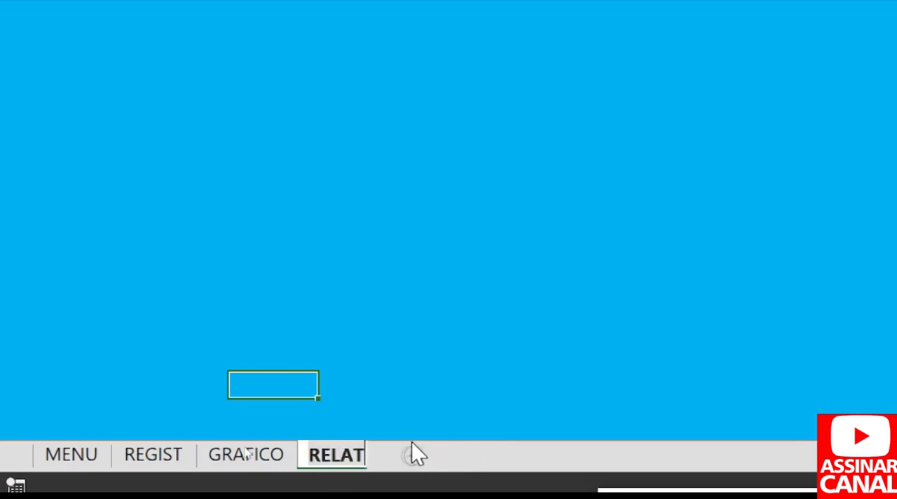
pyautogui.write('ORIO')
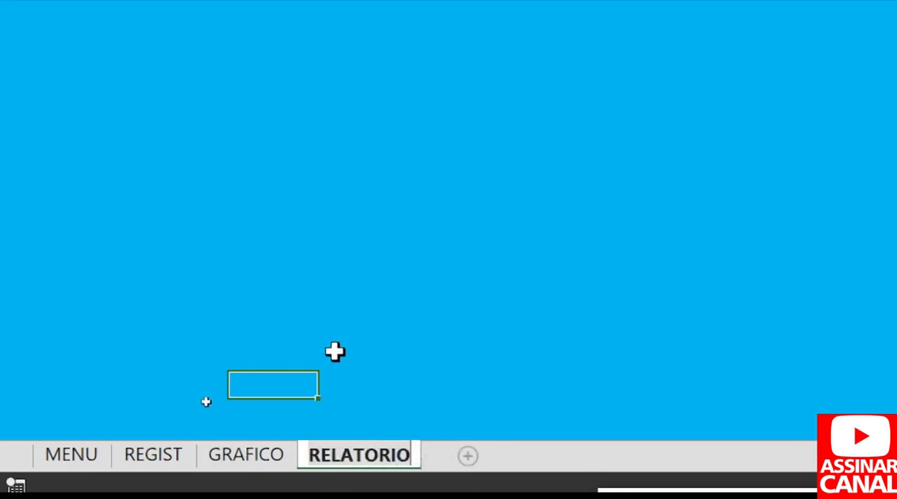
pyautogui.click(334, 352)
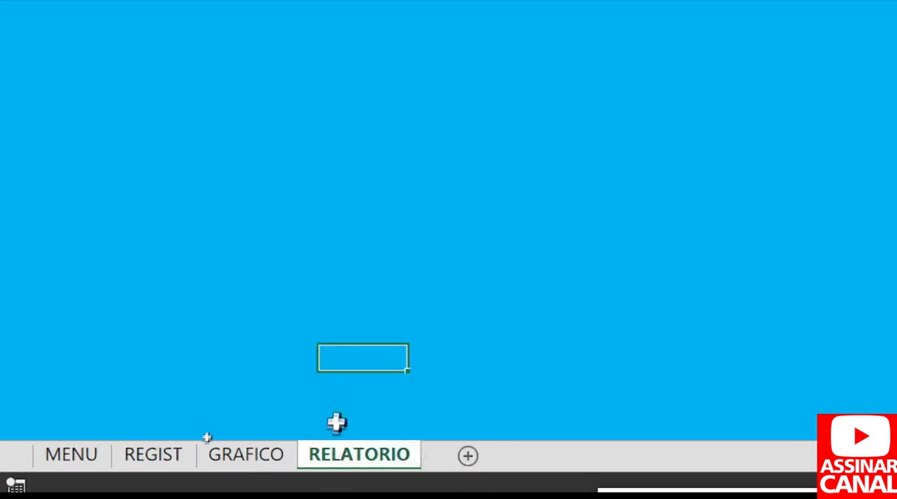
# Look through the copied worksheets to check that each one carries the navigation bar.
pyautogui.click(72, 459)
pyautogui.click(241, 462)
pyautogui.click(316, 464)
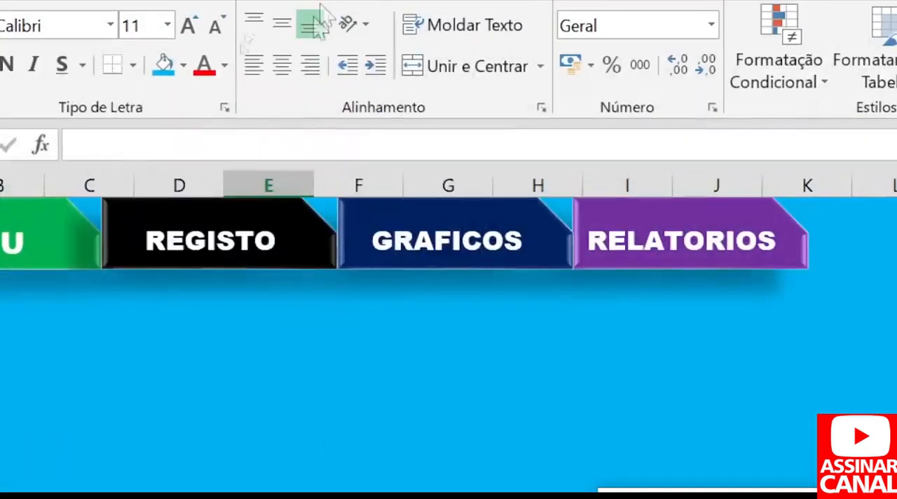
pyautogui.click(152, 374)
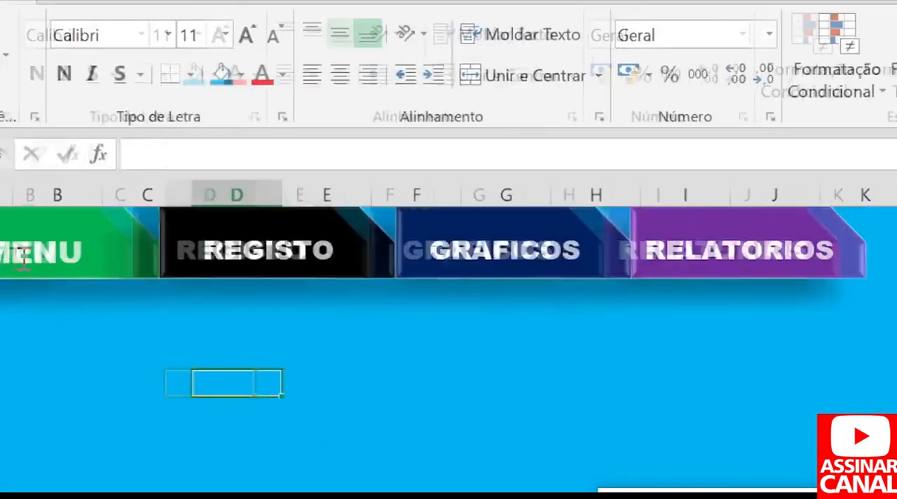
pyautogui.click(231, 379)
pyautogui.click(406, 374)
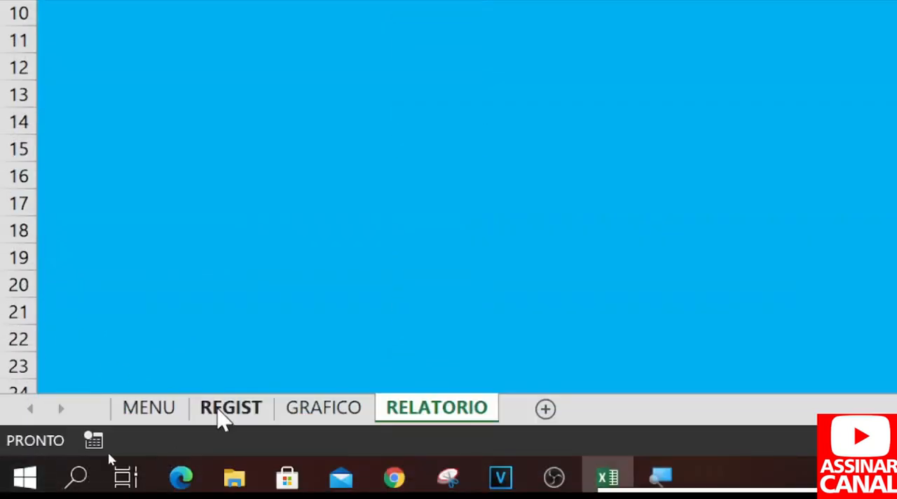
pyautogui.click(220, 414)
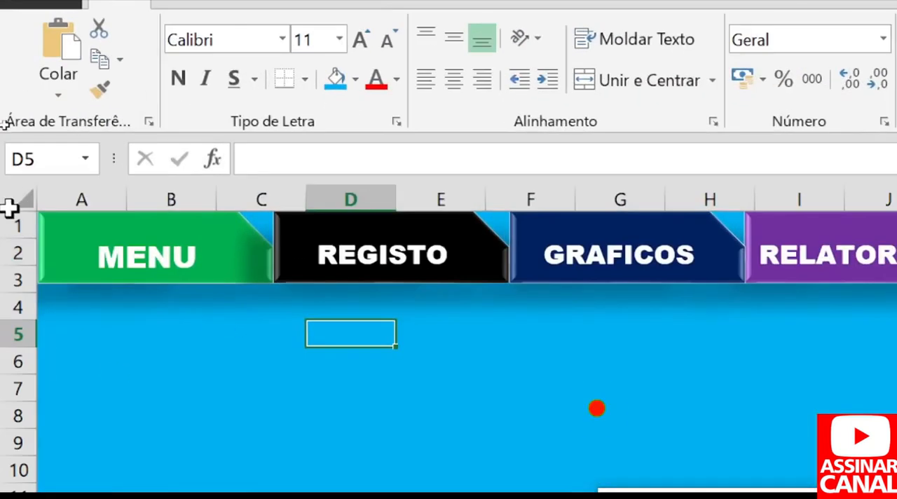
# Fill all cells of the REGIST worksheet with a medium grey theme colour.
pyautogui.click(17, 196)
pyautogui.click(355, 79)
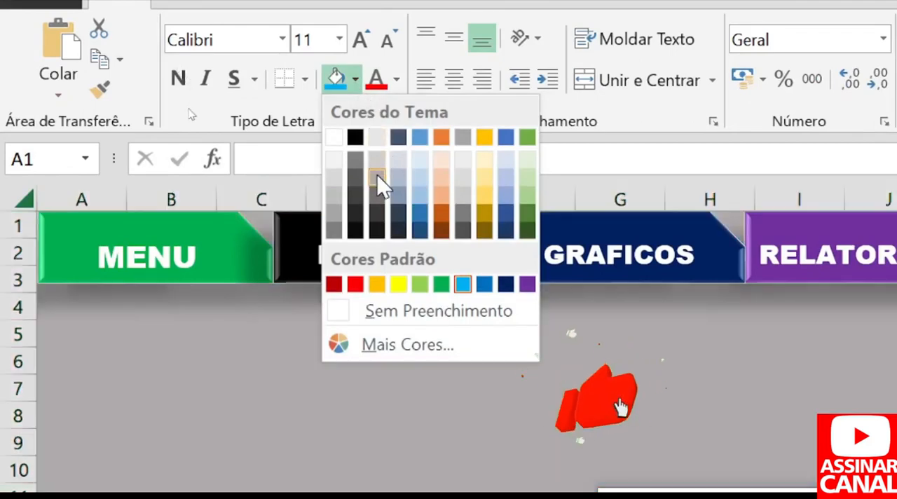
pyautogui.click(378, 186)
pyautogui.click(341, 440)
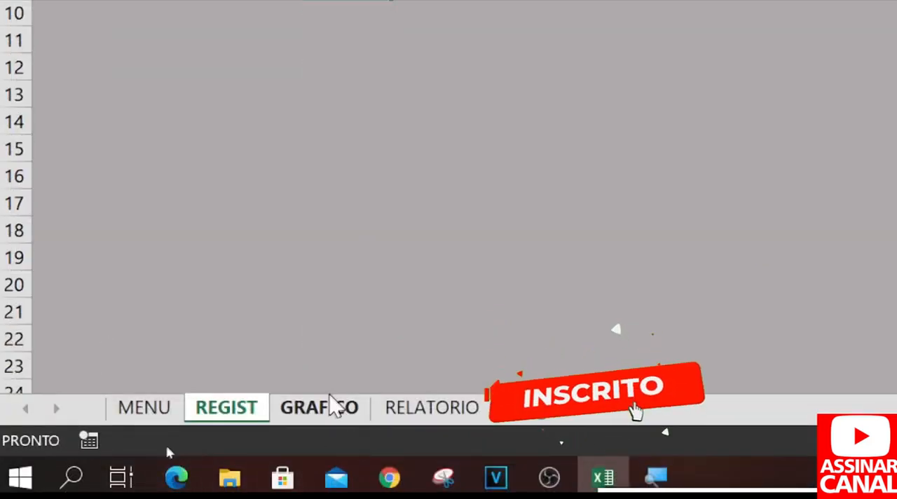
# Fill all cells of the GRAFICO worksheet with a soft blue theme colour.
pyautogui.click(330, 403)
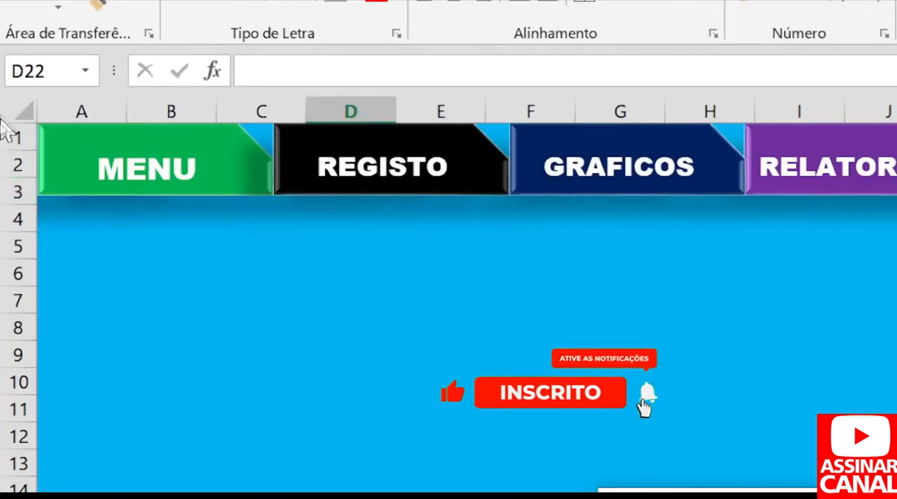
pyautogui.click(21, 108)
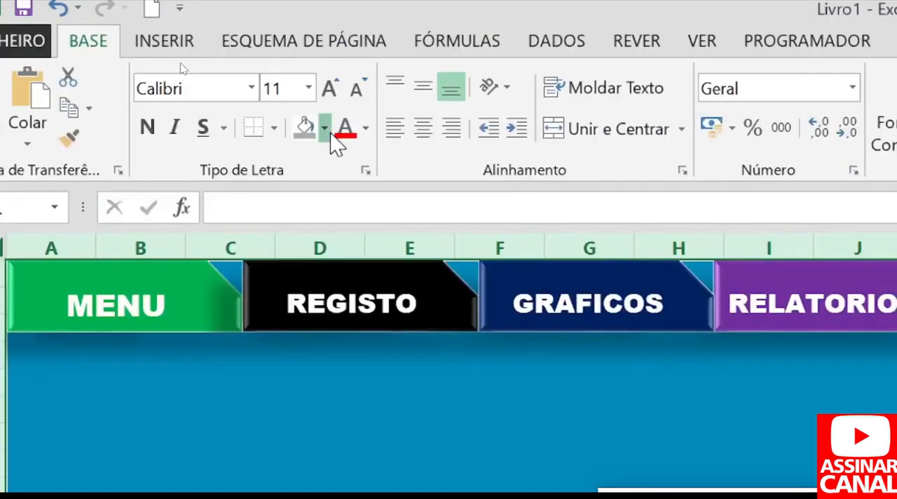
pyautogui.click(325, 129)
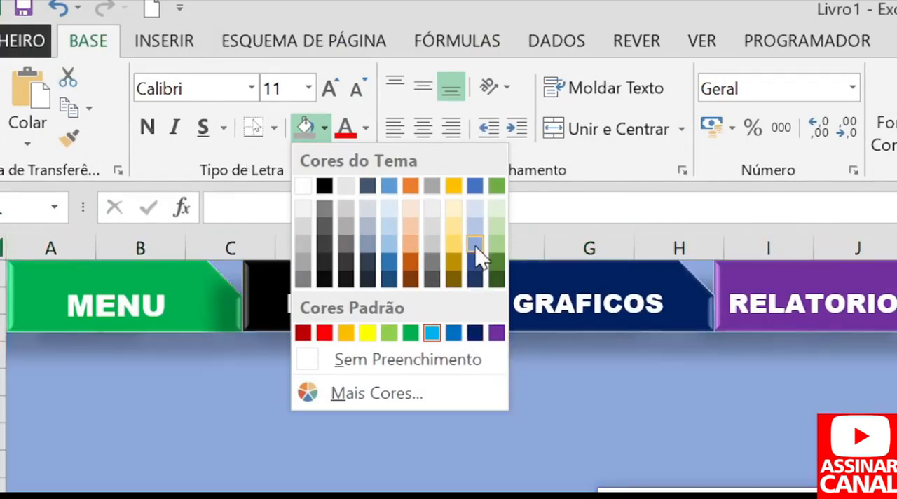
pyautogui.click(475, 245)
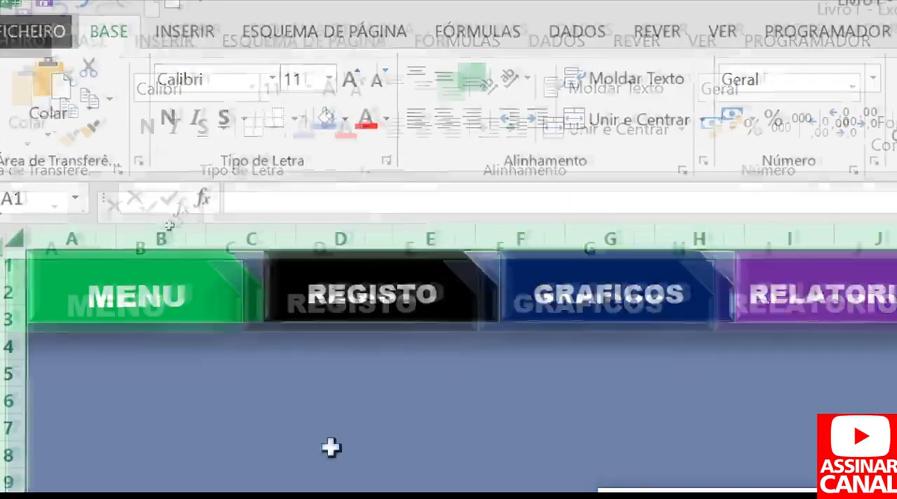
pyautogui.click(330, 447)
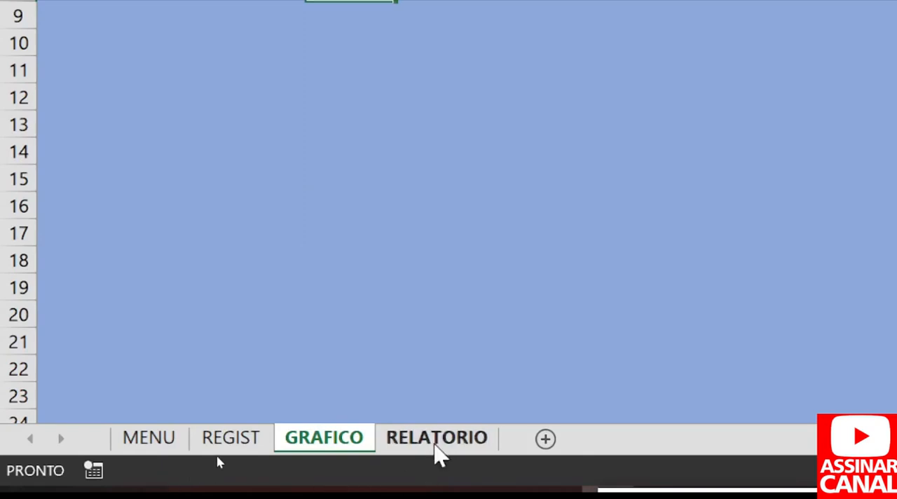
# Go through the RELATORIO, MENU, REGIST and GRAFICO worksheets to compare their backgrounds, ending on MENU.
pyautogui.click(436, 440)
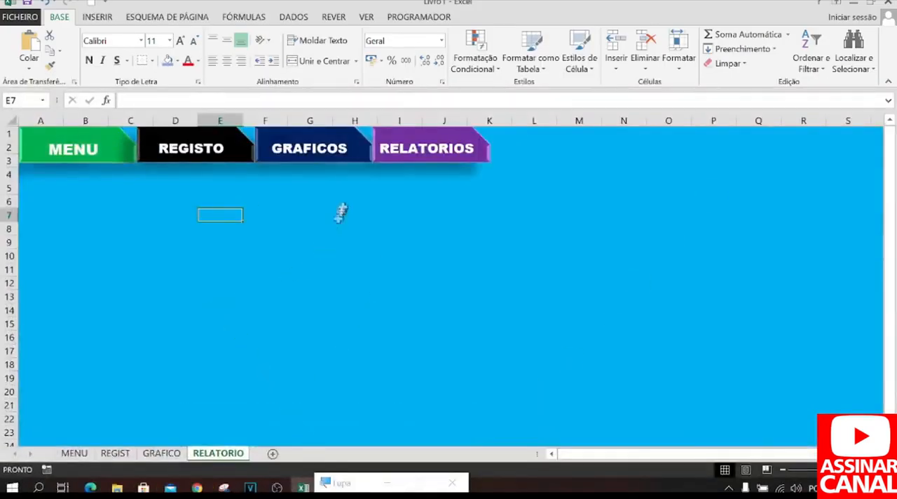
pyautogui.click(77, 453)
pyautogui.click(109, 453)
pyautogui.click(162, 453)
pyautogui.click(215, 454)
pyautogui.click(161, 454)
pyautogui.click(115, 453)
pyautogui.click(76, 454)
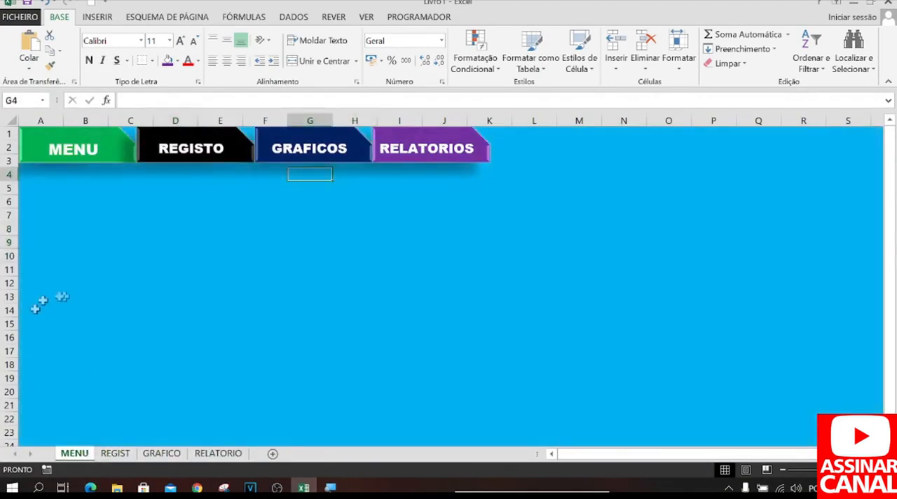
# Add a hyperlink from the green MENU shape to cell A1 of the MENU worksheet in this document.
pyautogui.click(113, 151)
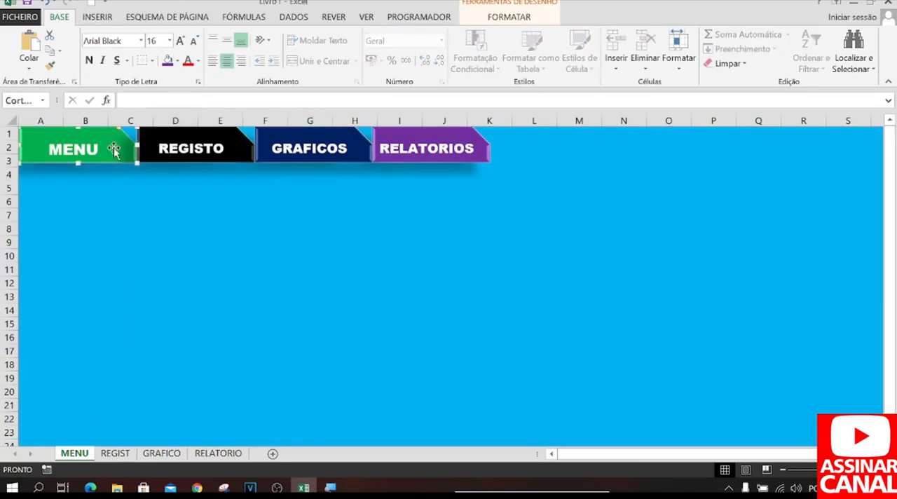
pyautogui.rightClick(114, 148)
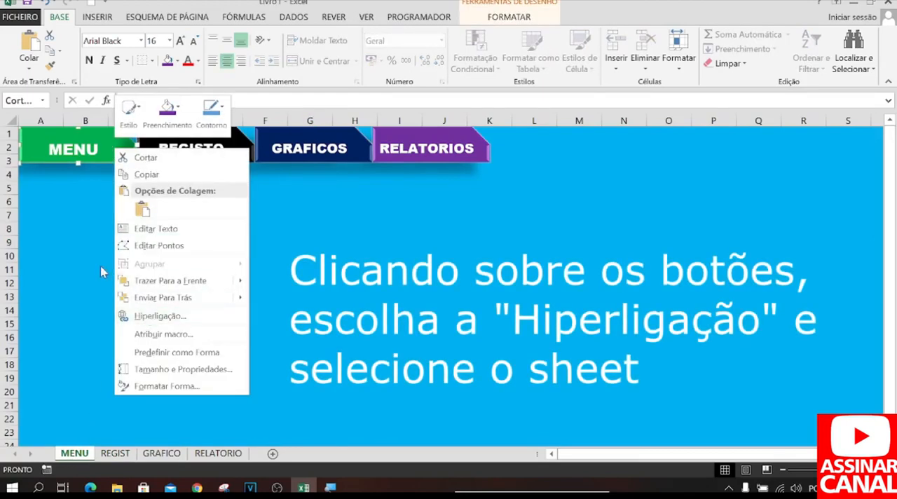
pyautogui.click(143, 313)
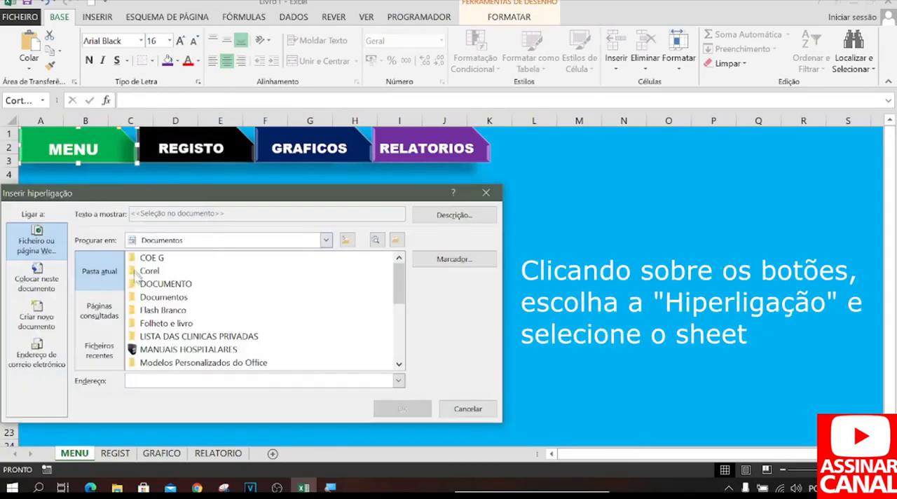
pyautogui.click(43, 283)
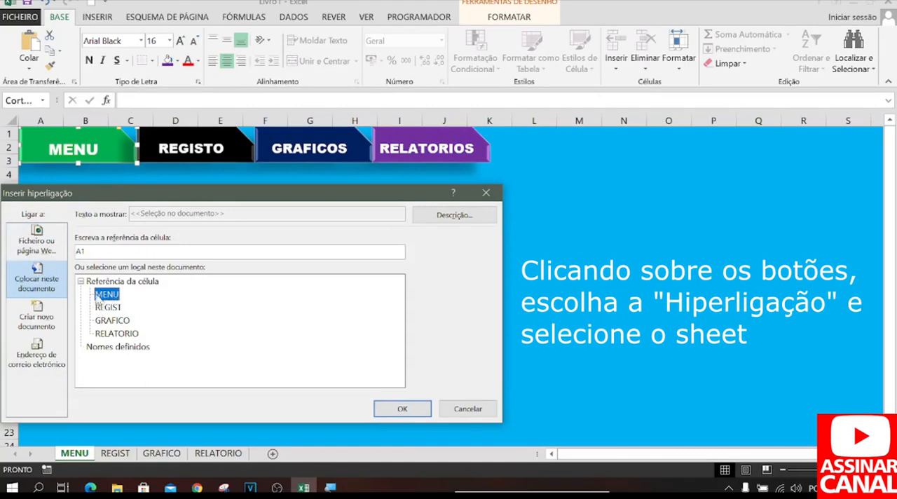
pyautogui.click(400, 409)
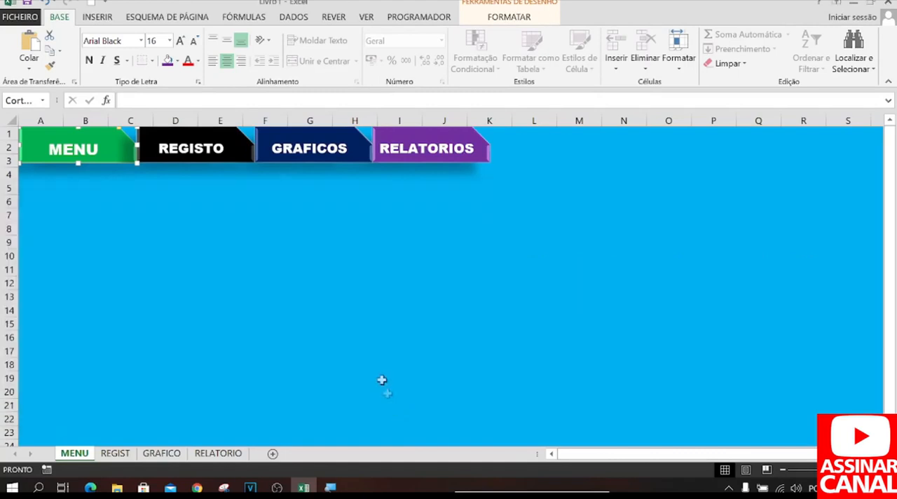
pyautogui.click(82, 267)
pyautogui.click(265, 324)
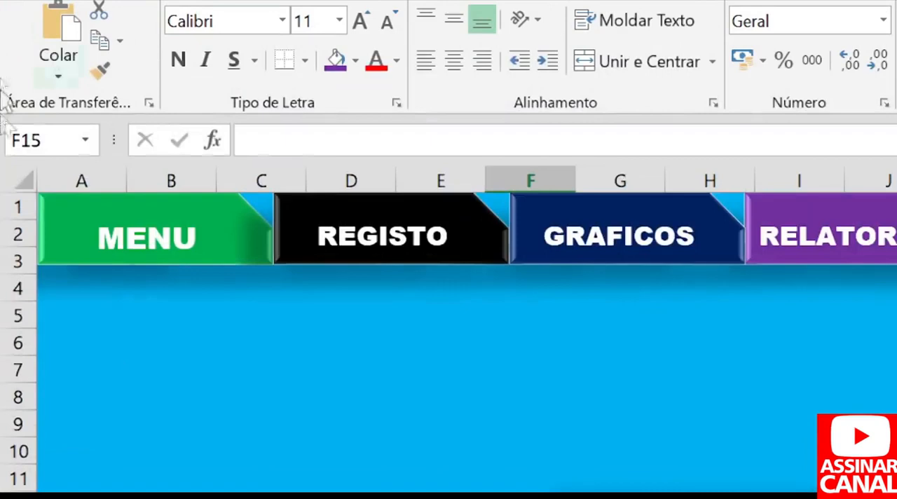
# Add a hyperlink from the black REGISTO shape on the MENU worksheet to cell A1 of the REGIST worksheet.
pyautogui.click(387, 235)
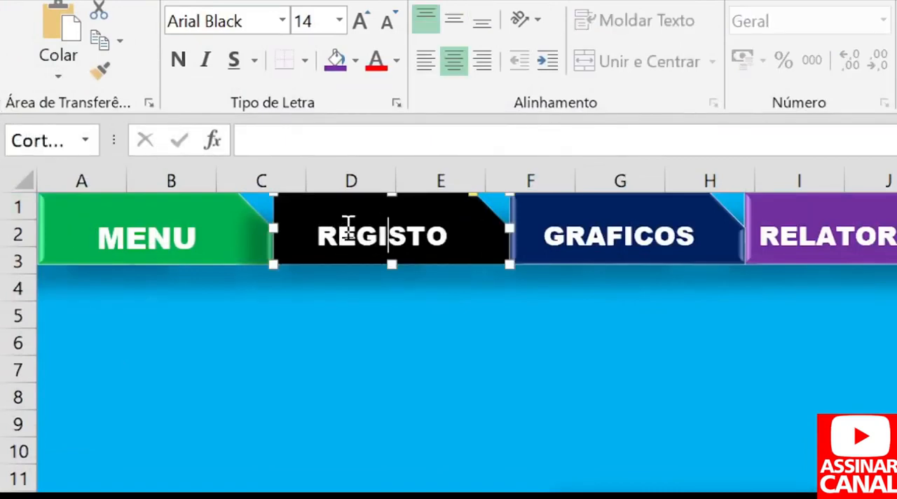
pyautogui.rightClick(348, 223)
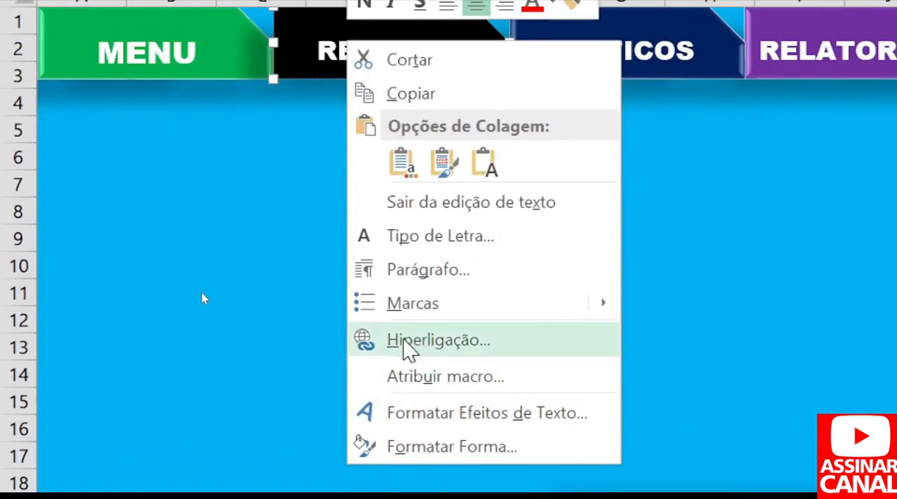
pyautogui.click(420, 339)
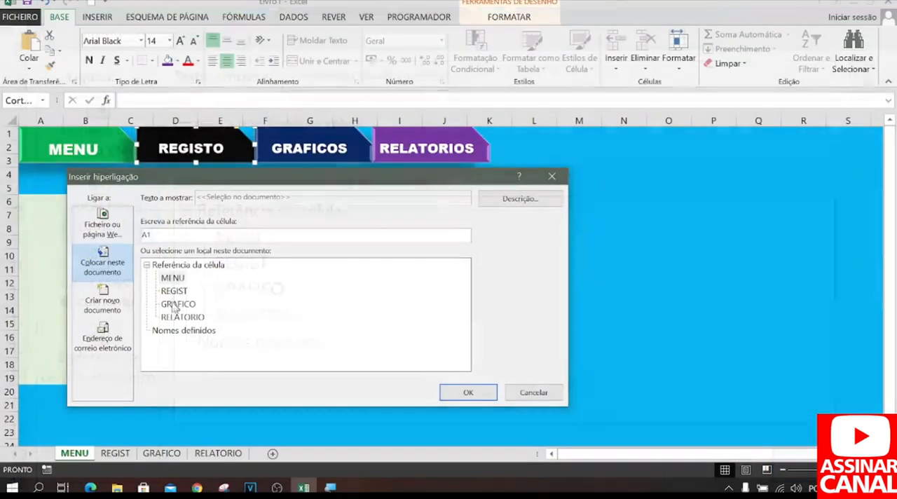
pyautogui.click(239, 327)
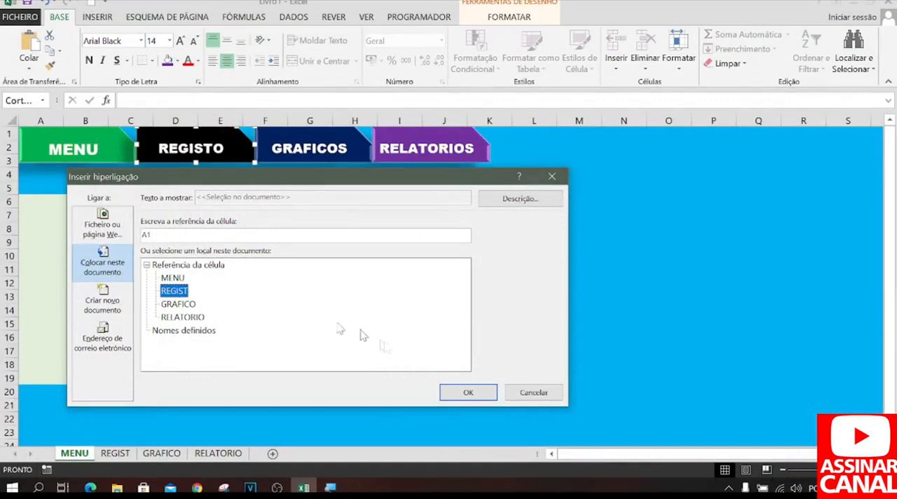
pyautogui.click(452, 392)
pyautogui.click(302, 293)
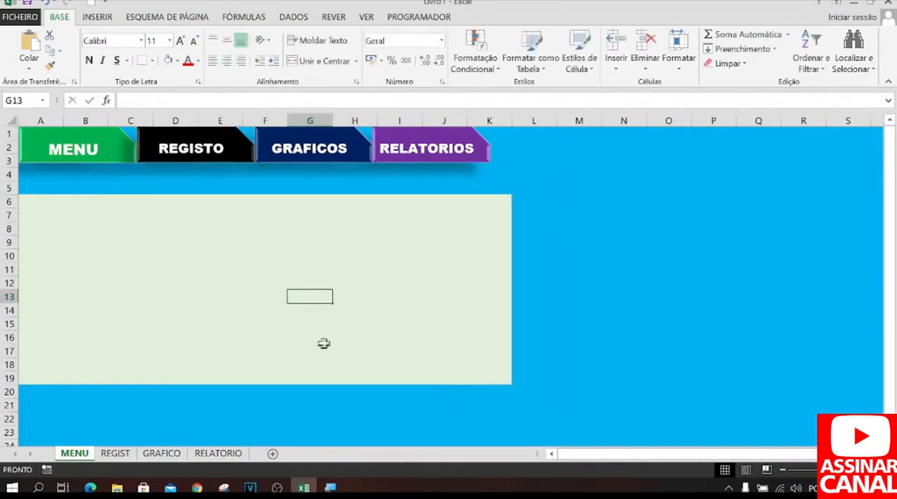
# Follow the REGISTO link and hyperlink the green MENU shape on the REGIST worksheet to cell A1 of MENU.
pyautogui.click(194, 149)
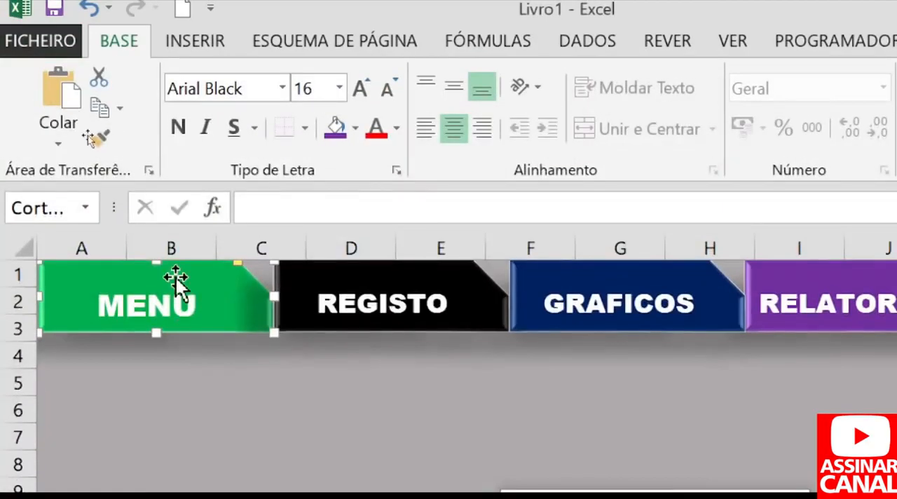
pyautogui.rightClick(175, 277)
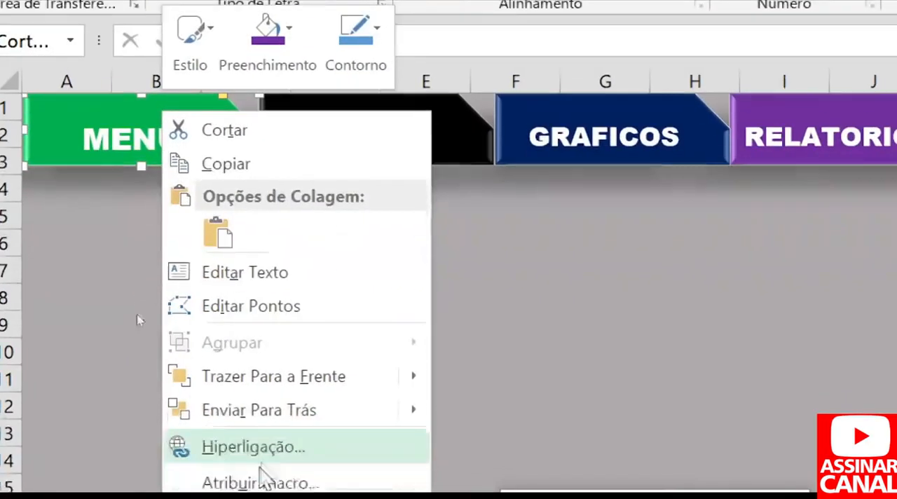
pyautogui.click(260, 433)
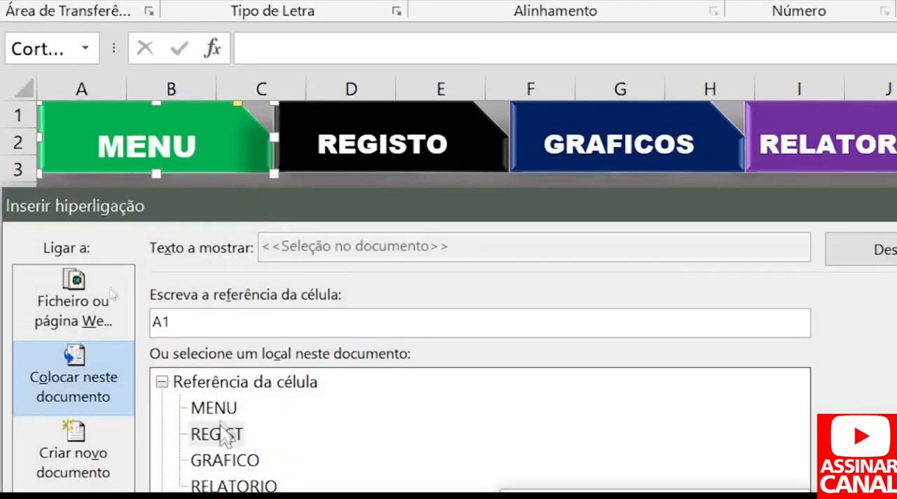
pyautogui.click(214, 410)
pyautogui.moveTo(271, 208); pyautogui.dragTo(263, 28)
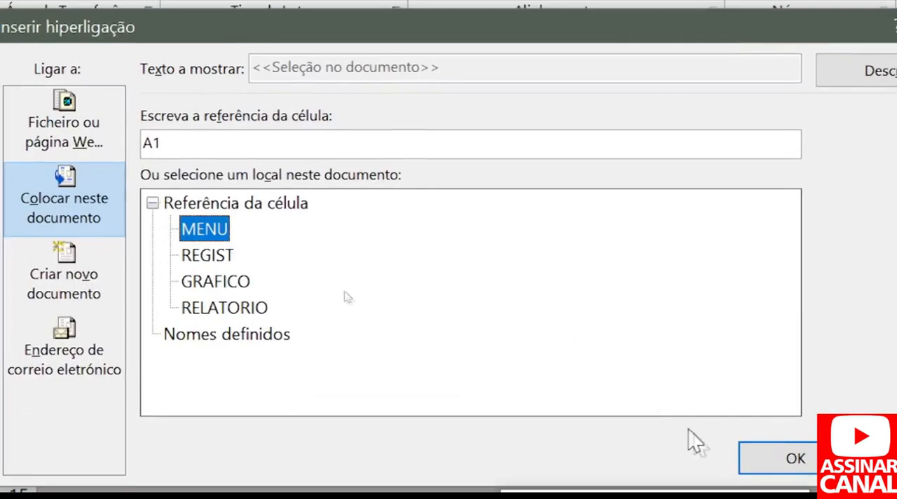
pyautogui.click(780, 461)
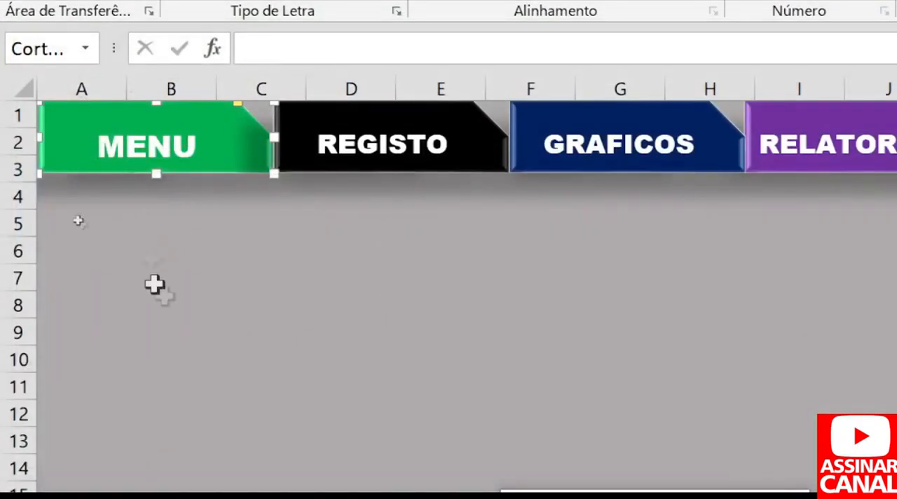
pyautogui.click(155, 294)
# Test the MENU and REGISTO buttons by switching back and forth between the two worksheets.
pyautogui.click(235, 167)
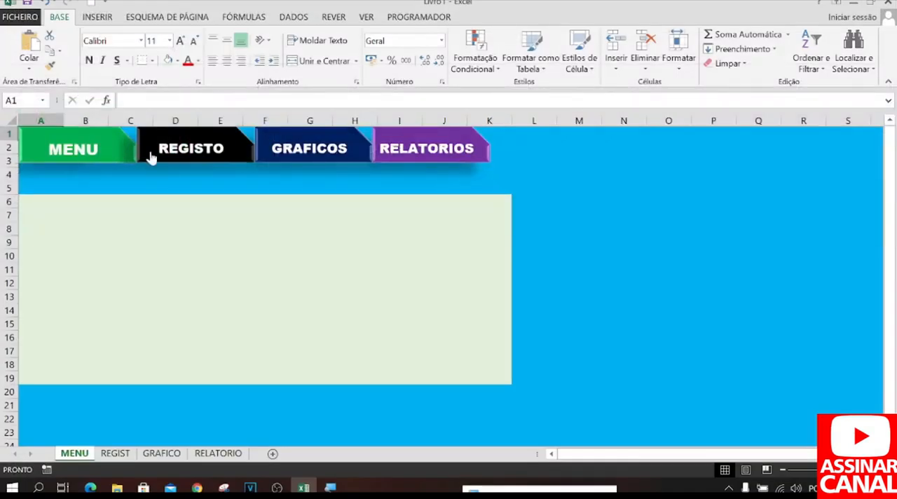
pyautogui.click(167, 151)
pyautogui.click(93, 161)
pyautogui.click(168, 157)
pyautogui.click(110, 155)
pyautogui.click(168, 149)
# Delete the black REGISTO shape from the REGIST worksheet and shift the GRAFICOS and RELATORIOS shapes over to sit directly beside MENU.
pyautogui.keyDown('ctrl'); pyautogui.click(237, 164); pyautogui.keyUp('ctrl')
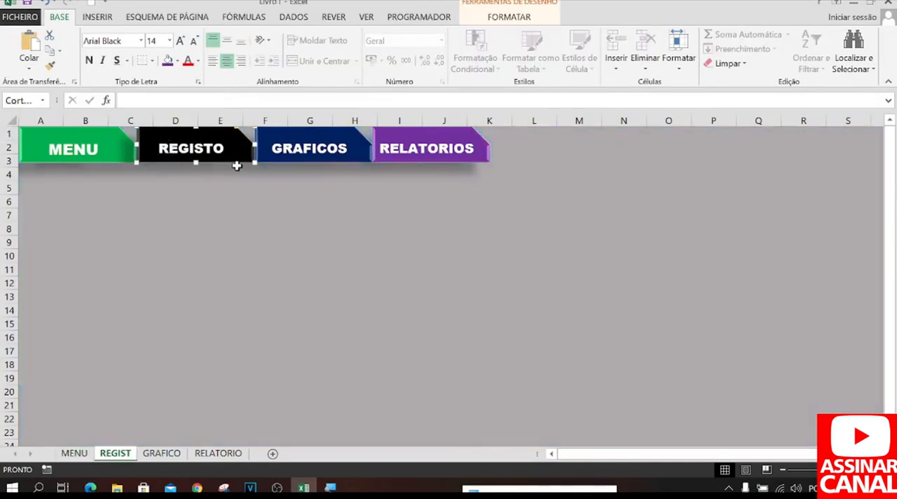
pyautogui.press('Delete')
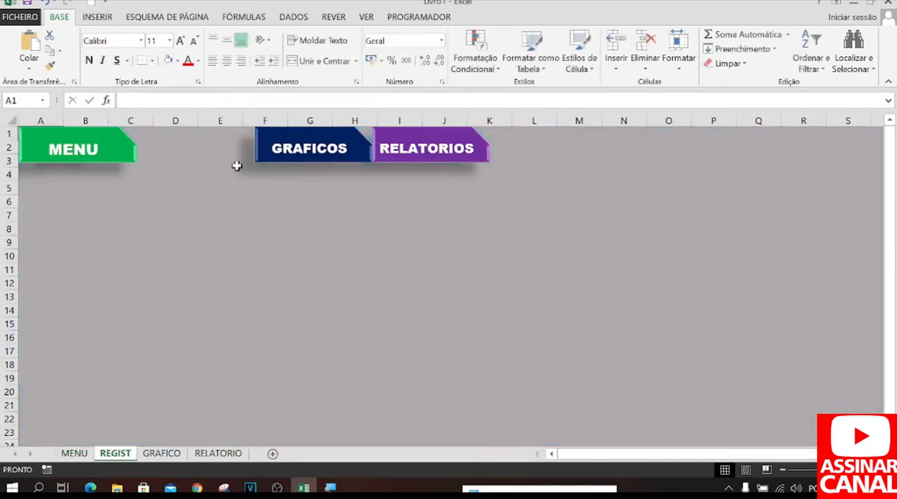
pyautogui.keyDown('ctrl'); pyautogui.click(259, 150); pyautogui.keyUp('ctrl')
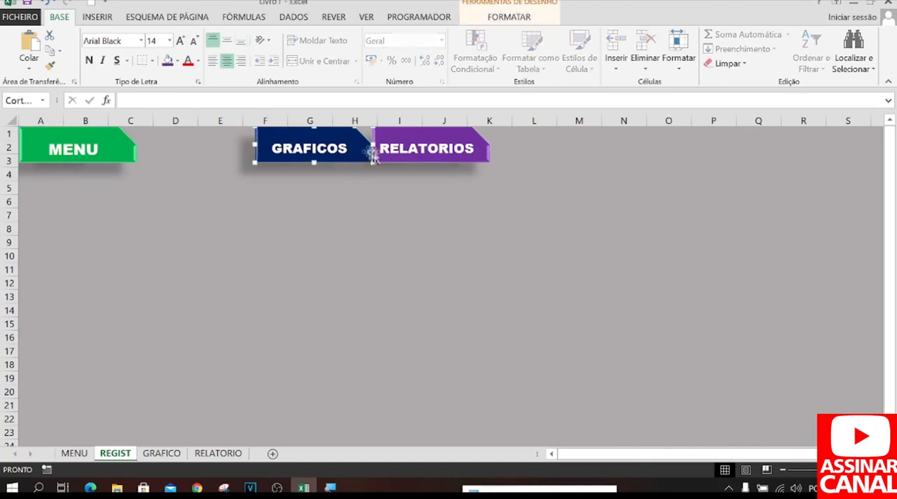
pyautogui.press('Left')
pyautogui.press('Left')
pyautogui.press('Left')
pyautogui.press('Left')
pyautogui.press('Left')
pyautogui.press('Left')
pyautogui.press('Left')
pyautogui.press('Left')
pyautogui.press('Left')
pyautogui.press('Left')
pyautogui.press('Left')
pyautogui.press('Left')
pyautogui.press('Left')
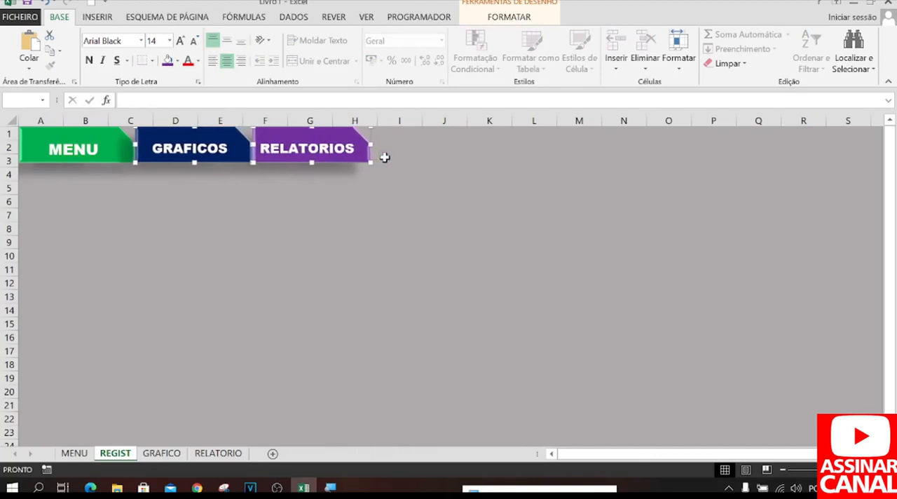
pyautogui.click(297, 222)
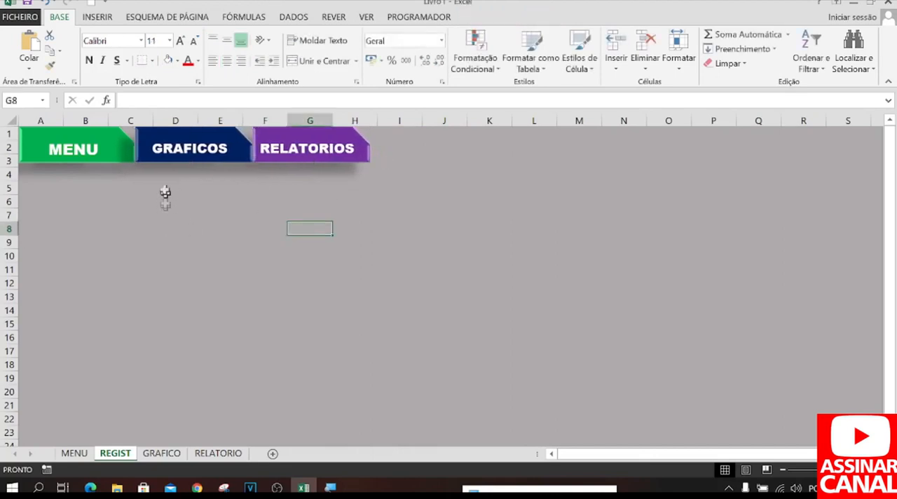
# Test the MENU link on the REGIST worksheet and return through the REGISTO link.
pyautogui.click(89, 151)
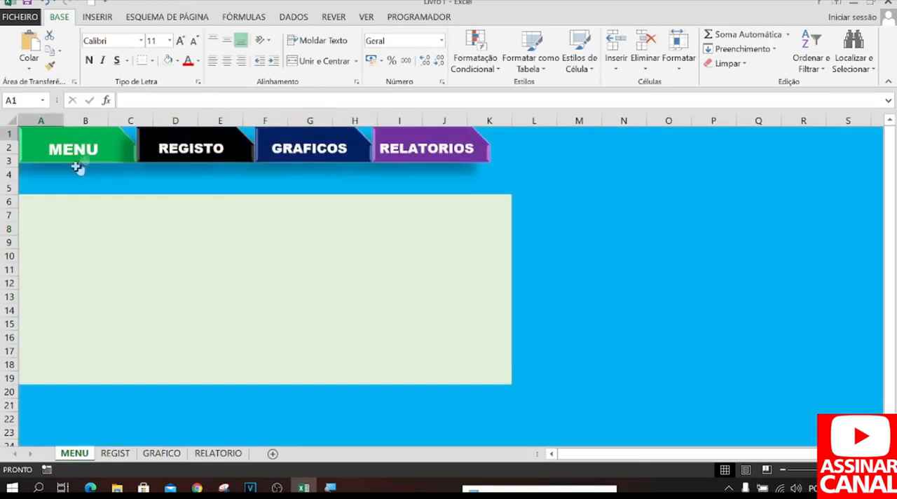
pyautogui.click(212, 160)
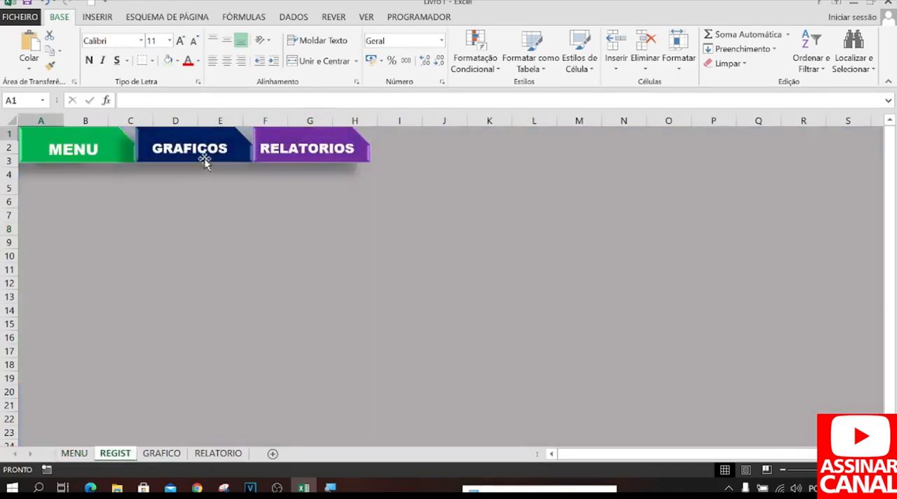